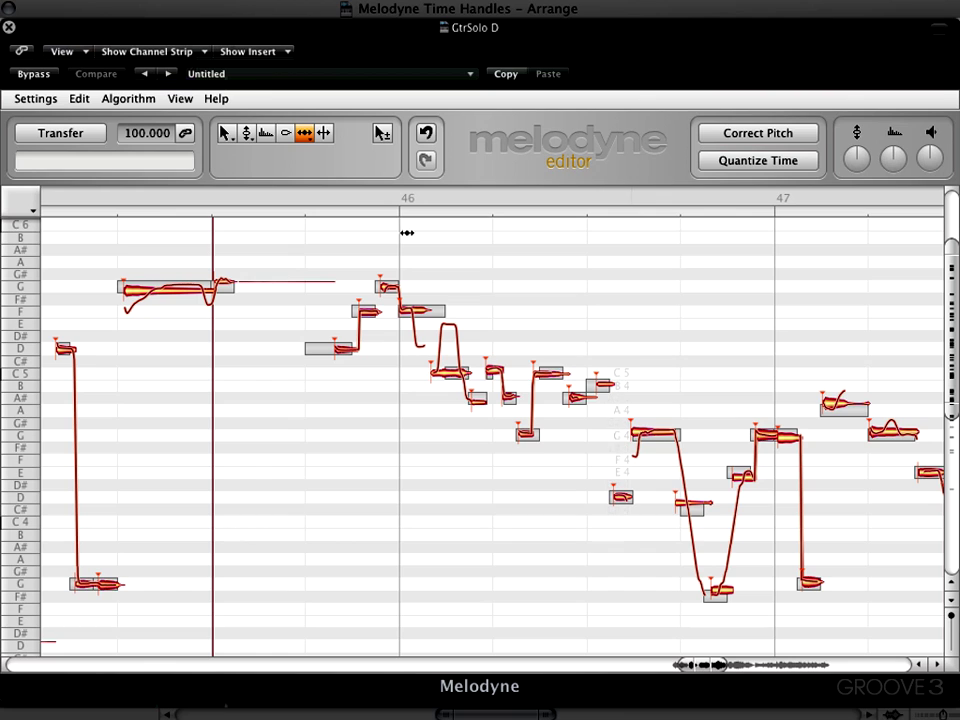
- Choose the Time-Handle Tool from the timing flyout, briefly try the Attack Speed Tool, then switch back
{"action": "left_click", "coordinate": [307, 136]}
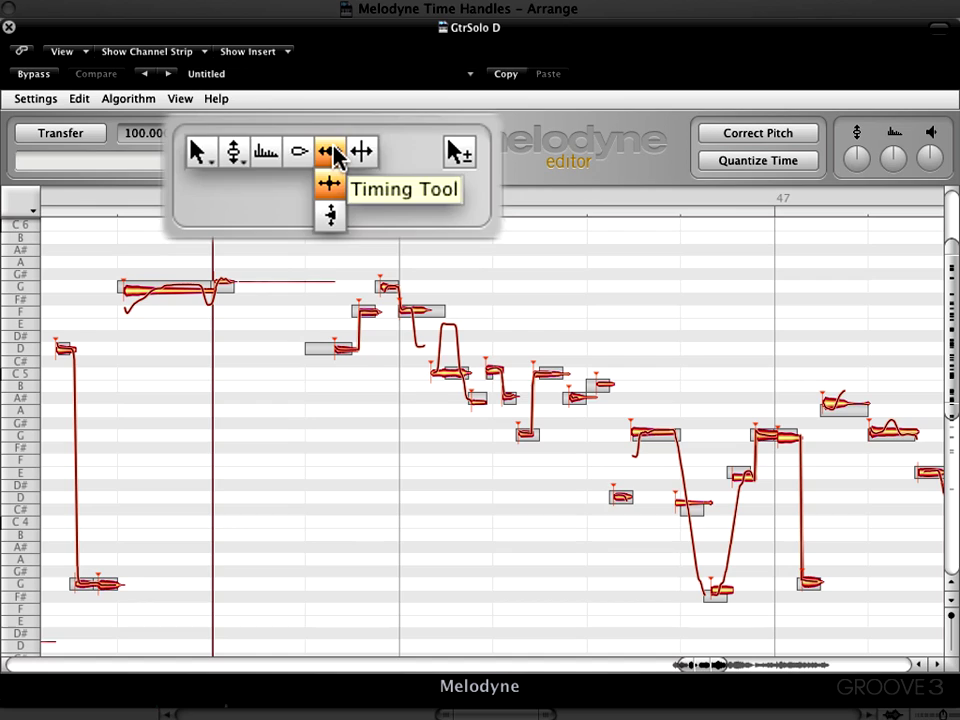
{"action": "left_click", "coordinate": [334, 153]}
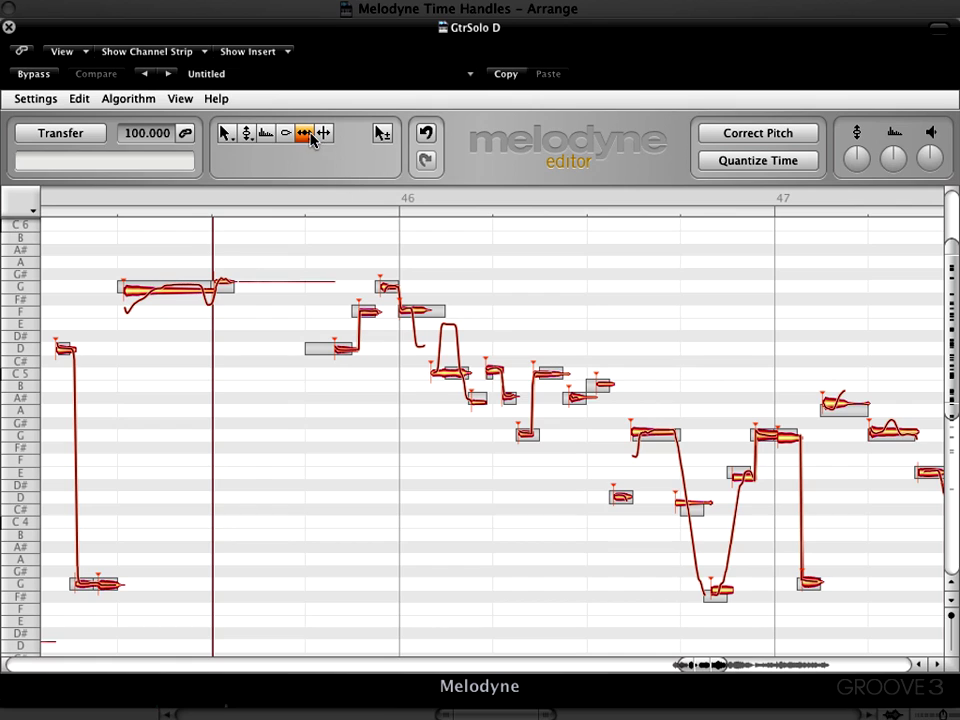
{"action": "left_click_drag", "start_coordinate": [307, 138], "coordinate": [306, 150]}
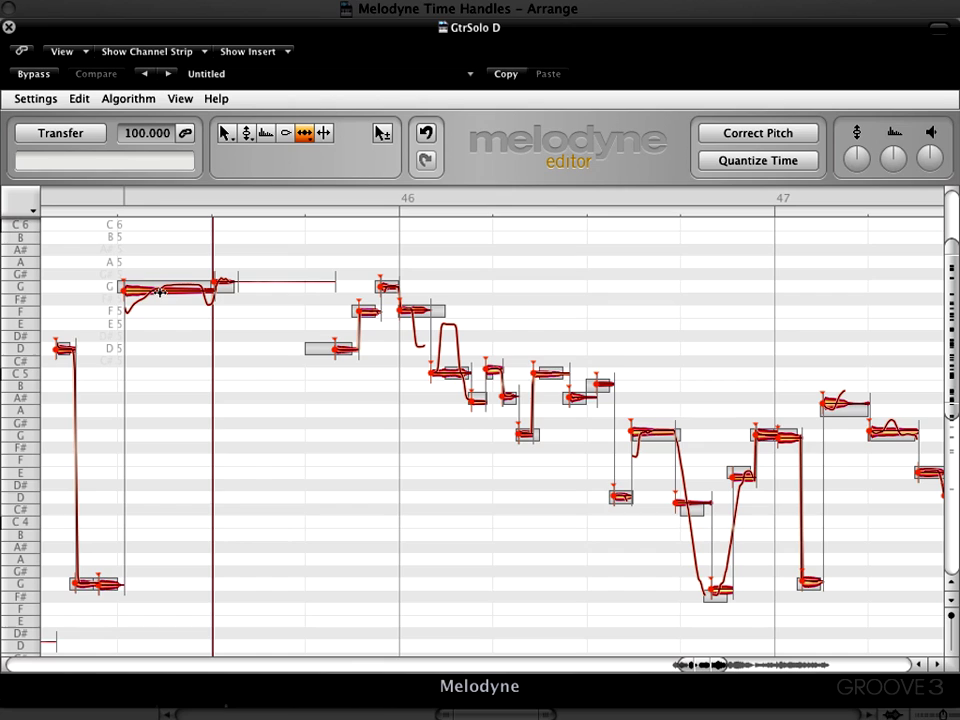
{"action": "left_click", "coordinate": [304, 134]}
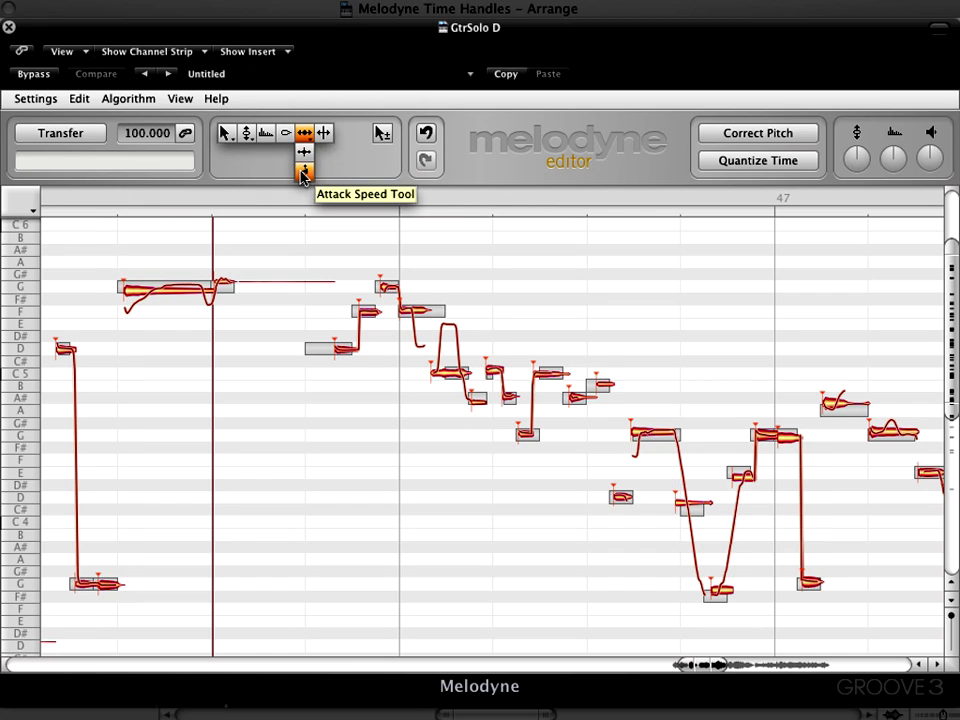
{"action": "left_click", "coordinate": [300, 171]}
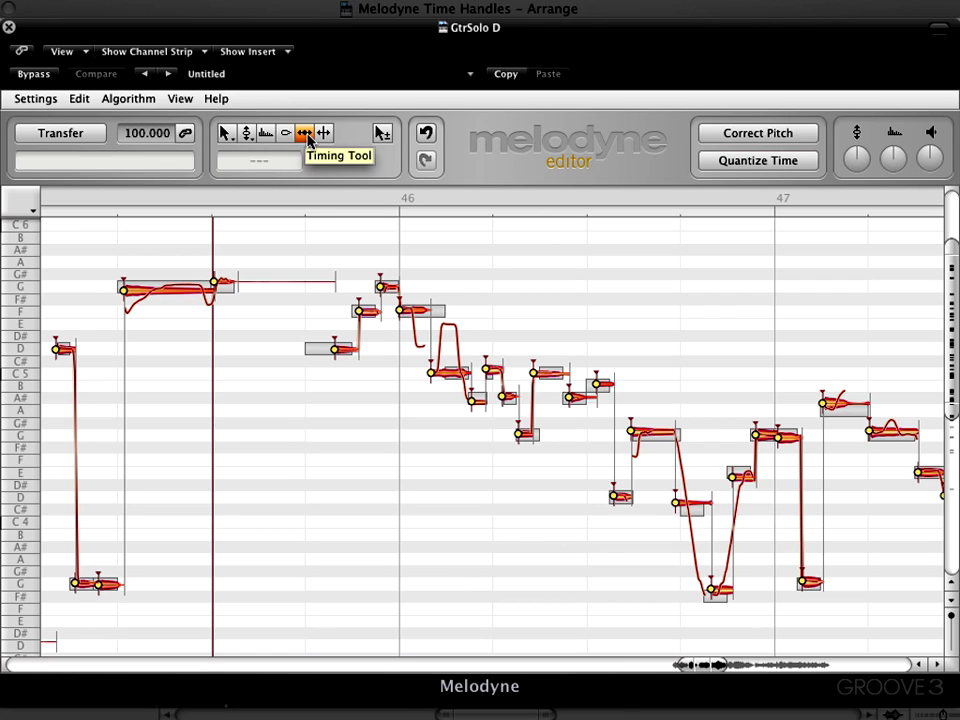
{"action": "left_click_drag", "start_coordinate": [308, 141], "coordinate": [305, 152]}
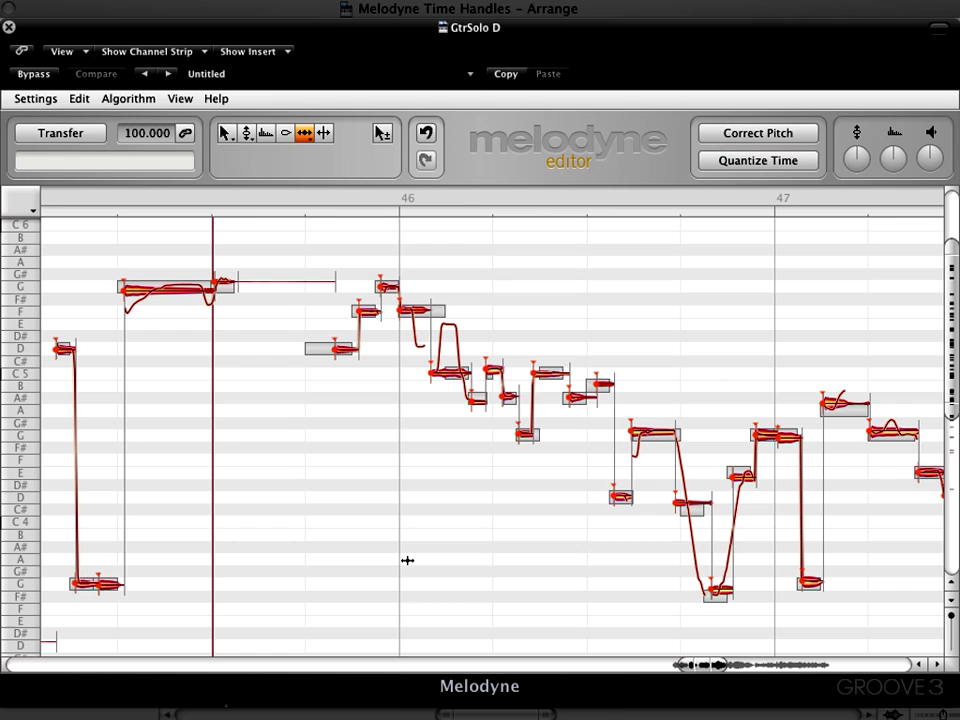
- Turn on View > Highlight Playing Notes and play the solo again from the start
{"action": "key", "text": "space"}
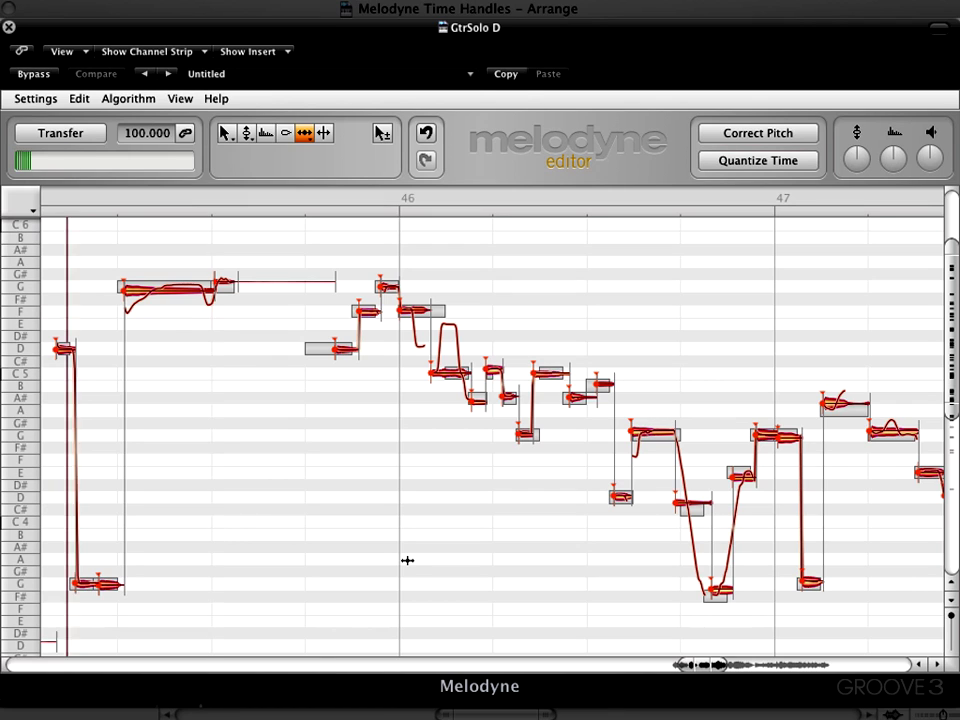
{"action": "left_click", "coordinate": [190, 103]}
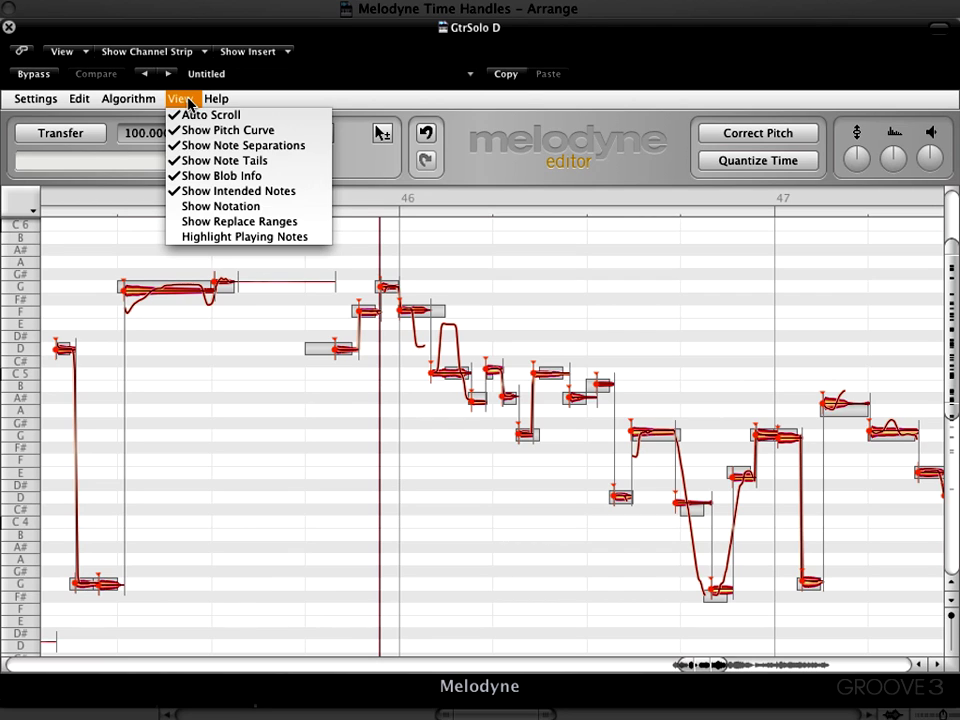
{"action": "left_click", "coordinate": [226, 238]}
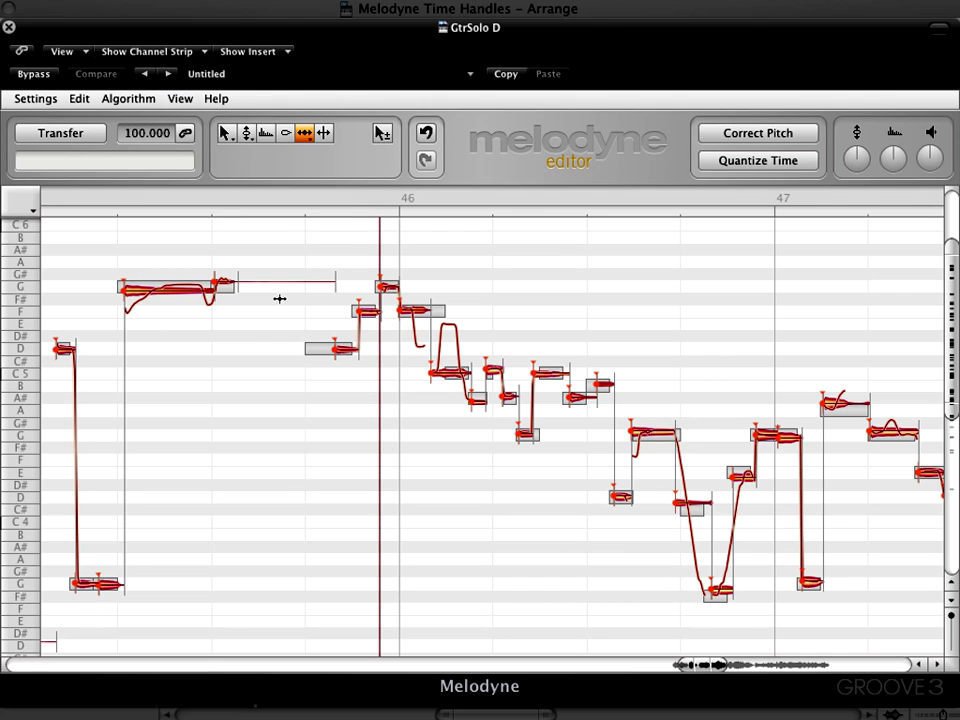
{"action": "key", "text": "space"}
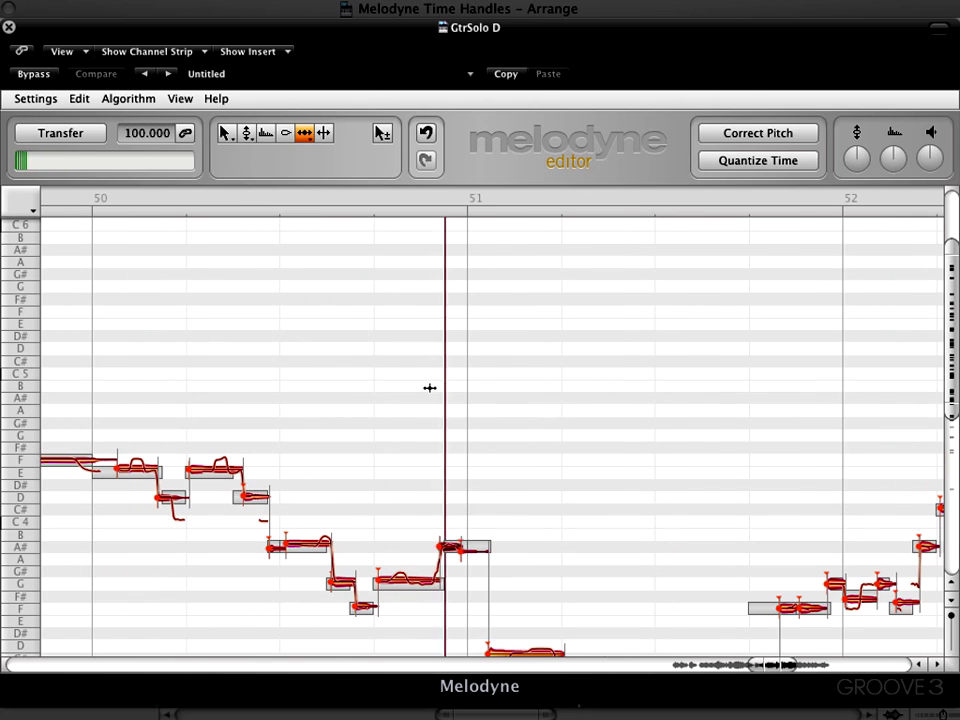
{"action": "scroll", "coordinate": [679, 435], "scroll_direction": "down", "scroll_amount": 4}
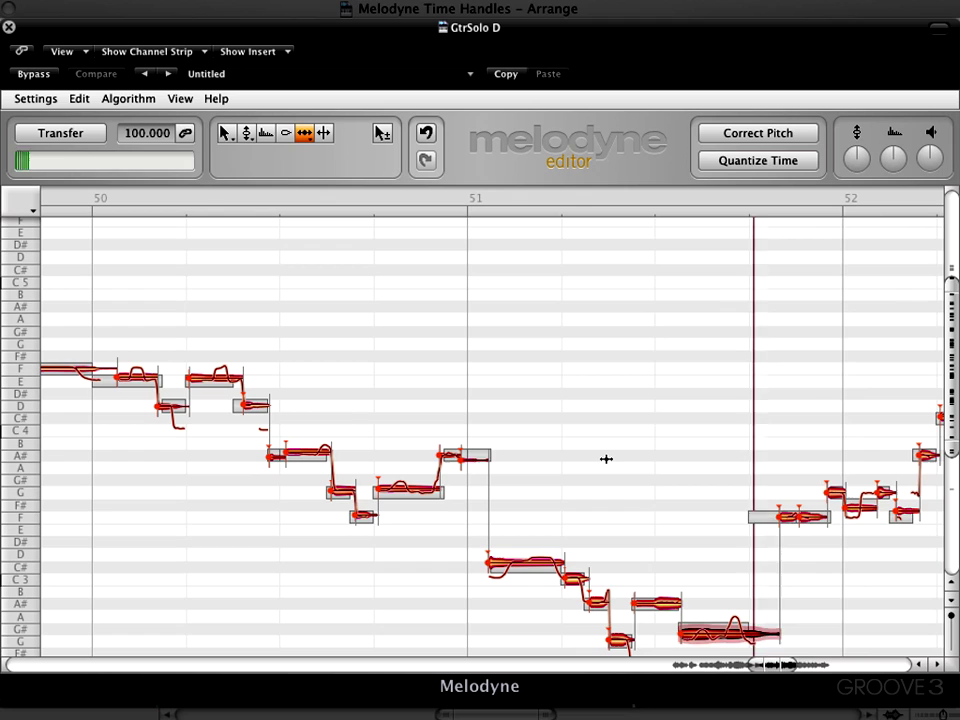
{"action": "scroll", "coordinate": [604, 456], "scroll_direction": "up", "scroll_amount": 3}
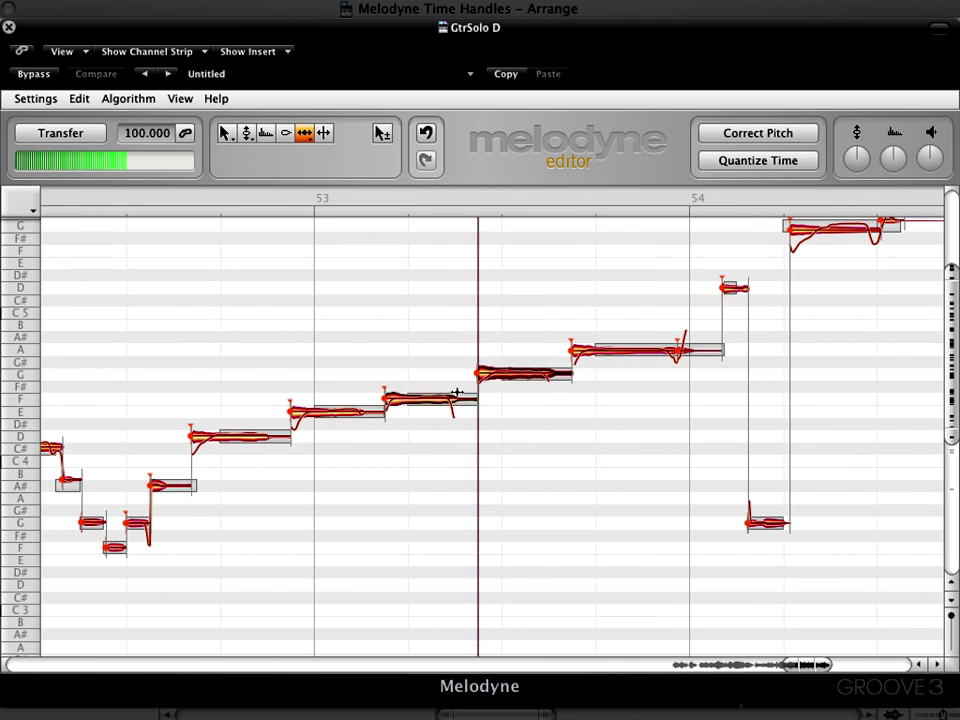
{"action": "scroll", "coordinate": [422, 315], "scroll_direction": "up", "scroll_amount": 3}
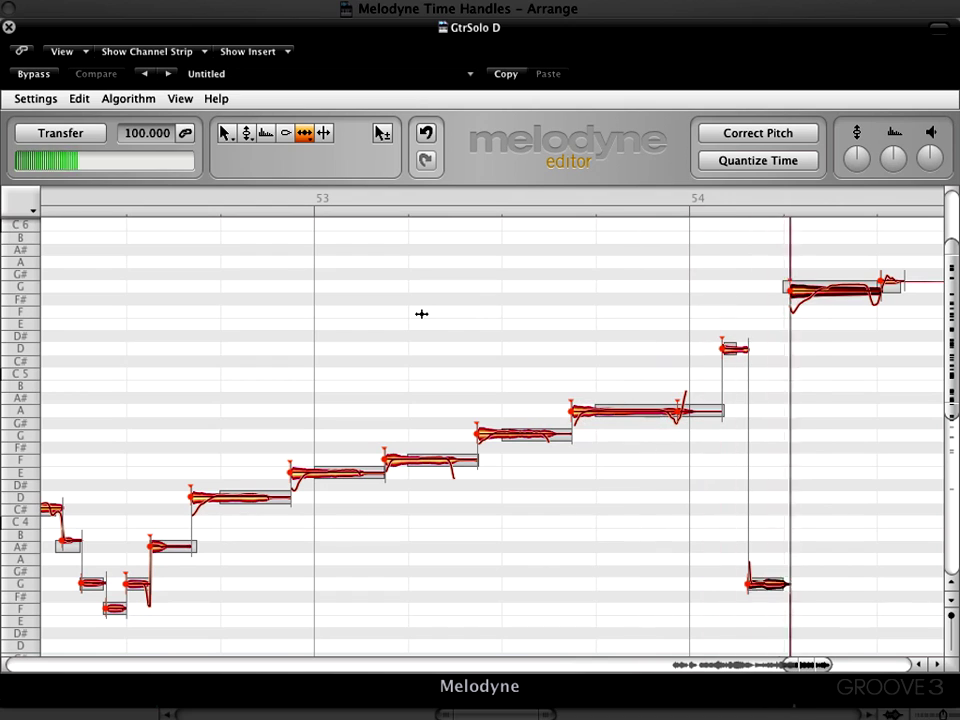
{"action": "key", "text": "space"}
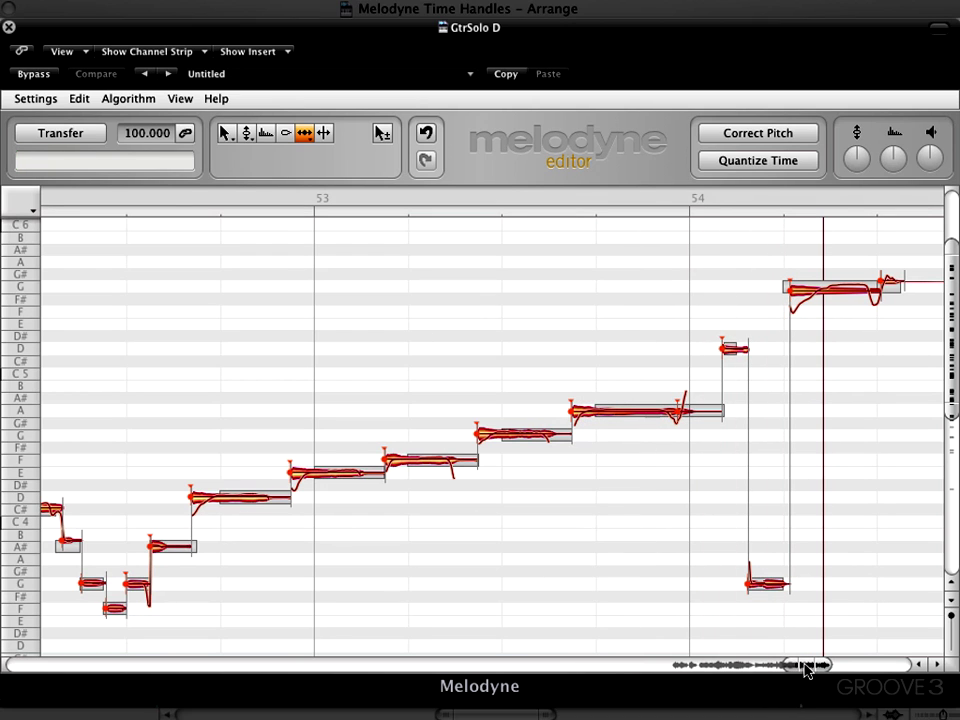
{"action": "left_click_drag", "start_coordinate": [797, 666], "coordinate": [684, 681]}
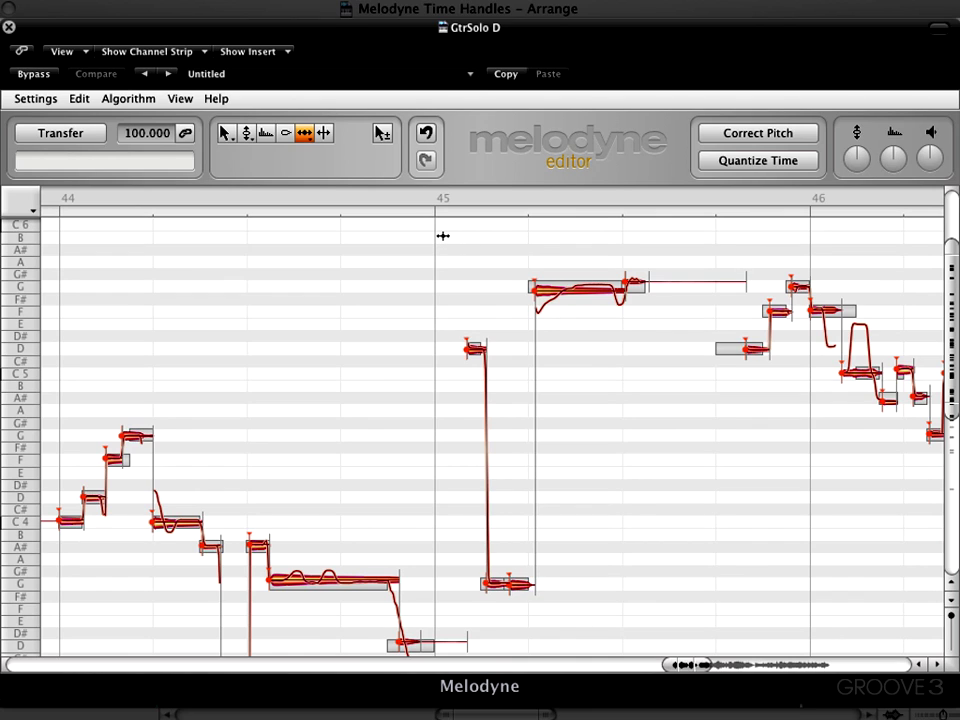
{"action": "key", "text": "space"}
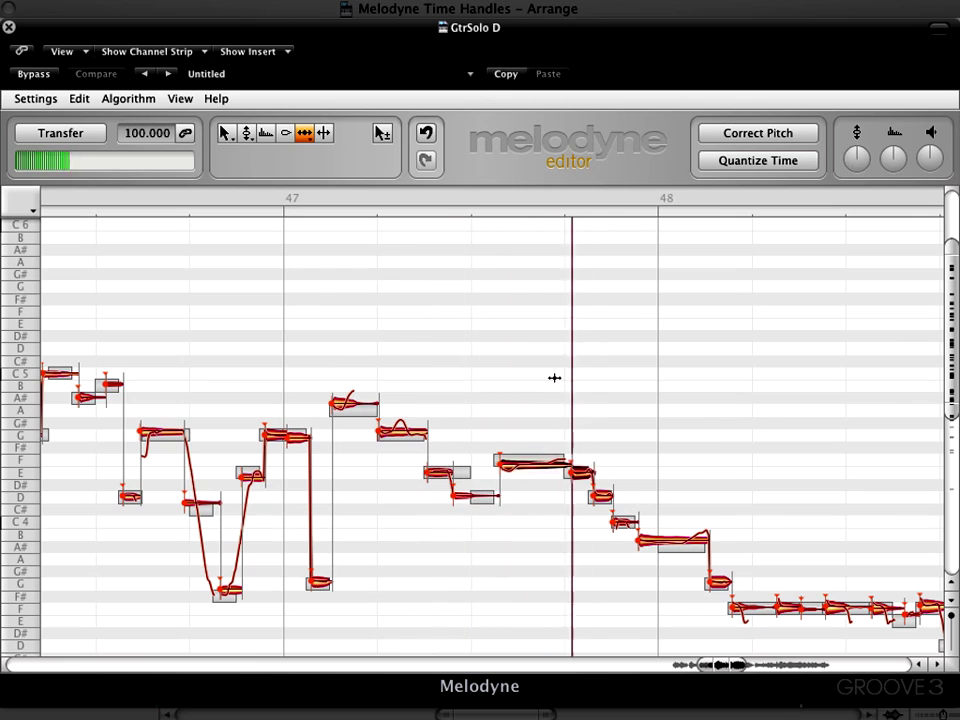
{"action": "key", "text": "space"}
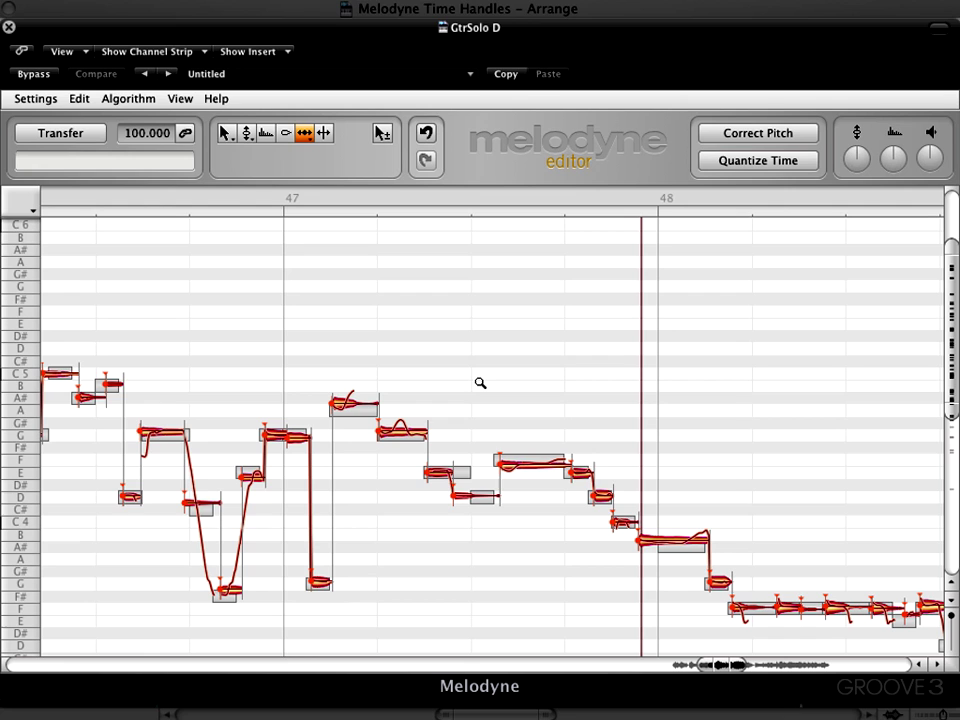
- Zoom in on bars 47–48, nudge the F note's timing slightly earlier, and play it
{"action": "mouse_move", "coordinate": [486, 384]}
{"action": "left_mouse_down"}
{"action": "mouse_move", "coordinate": [493, 400]}
{"action": "mouse_move", "coordinate": [498, 380]}
{"action": "left_mouse_up"}
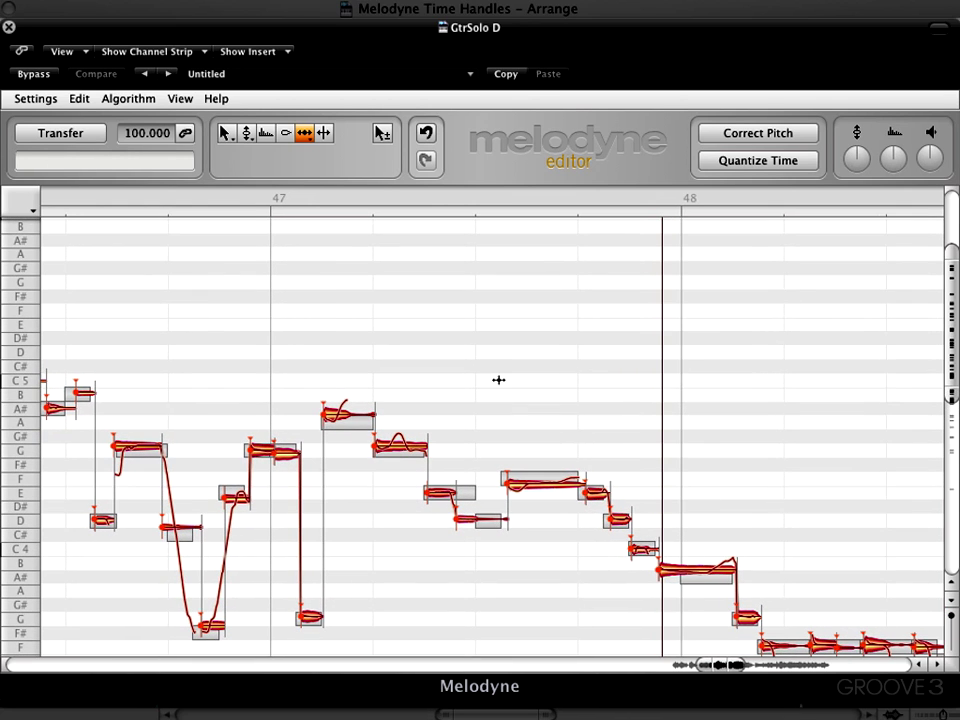
{"action": "left_click", "coordinate": [552, 485]}
{"action": "left_click_drag", "start_coordinate": [552, 485], "coordinate": [526, 489]}
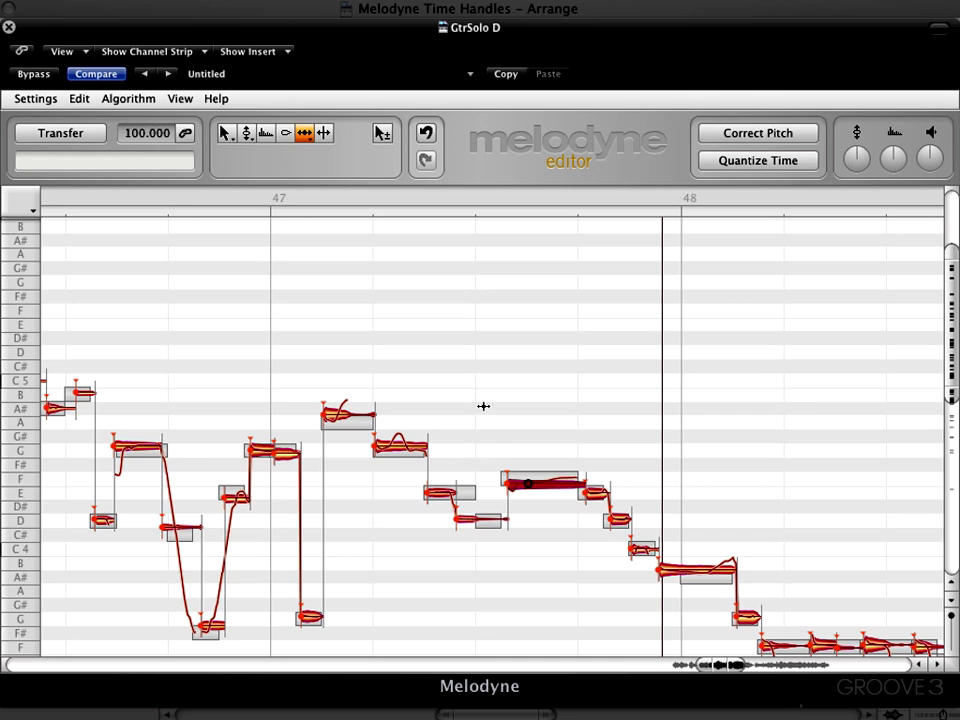
{"action": "double_click", "coordinate": [425, 284]}
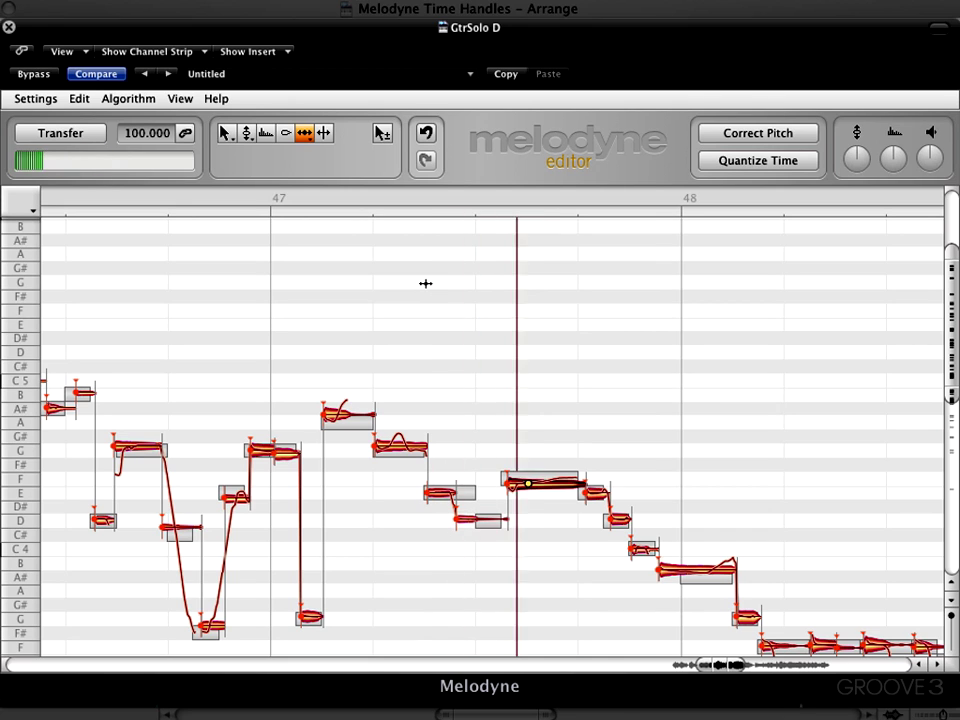
{"action": "key", "text": "space"}
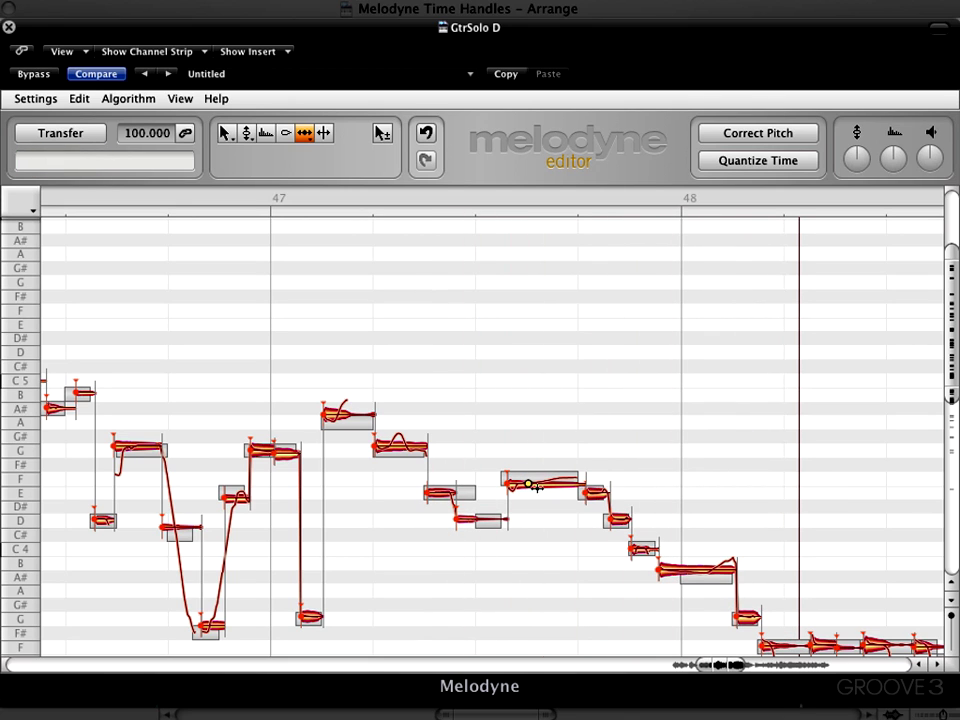
- Replay the passage around the edited F note to hear its bend
{"action": "left_click", "coordinate": [529, 484]}
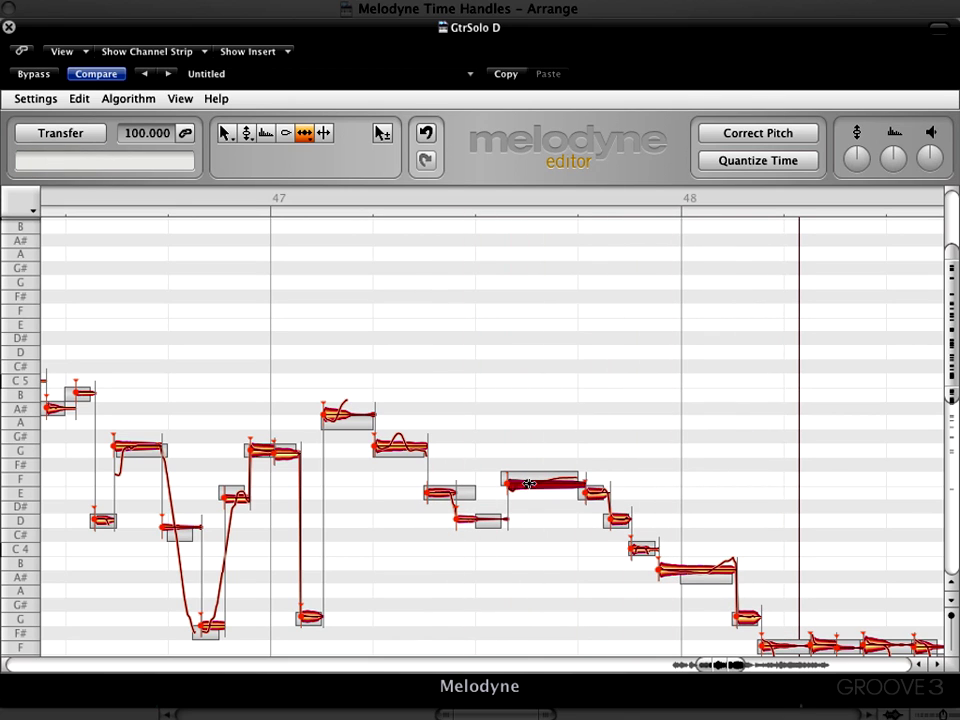
{"action": "double_click", "coordinate": [440, 366]}
{"action": "key", "text": "space"}
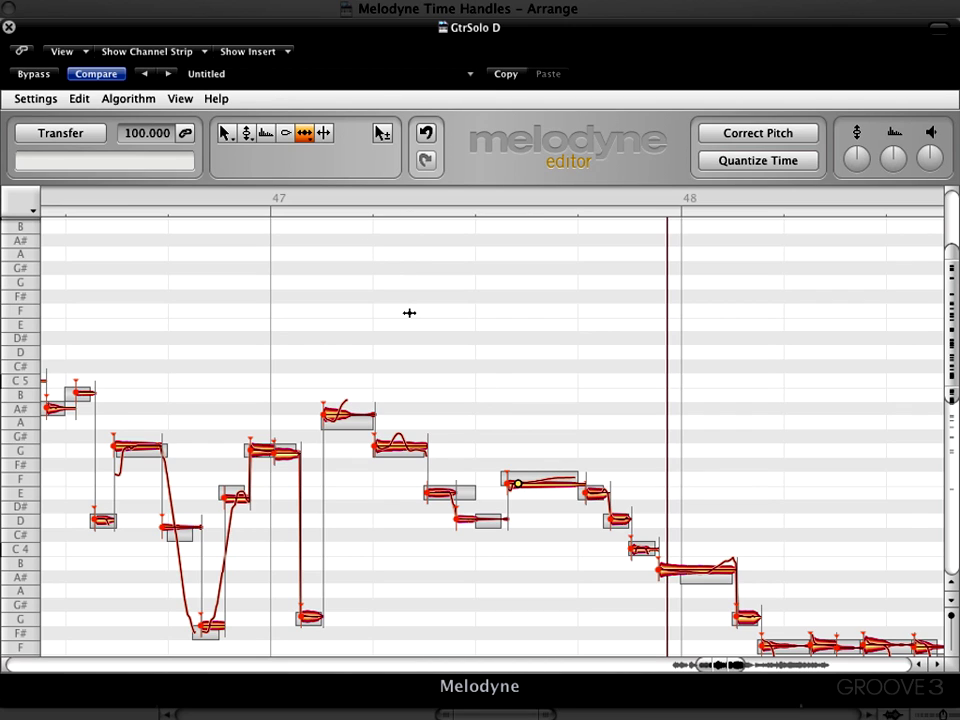
{"action": "key", "text": "space"}
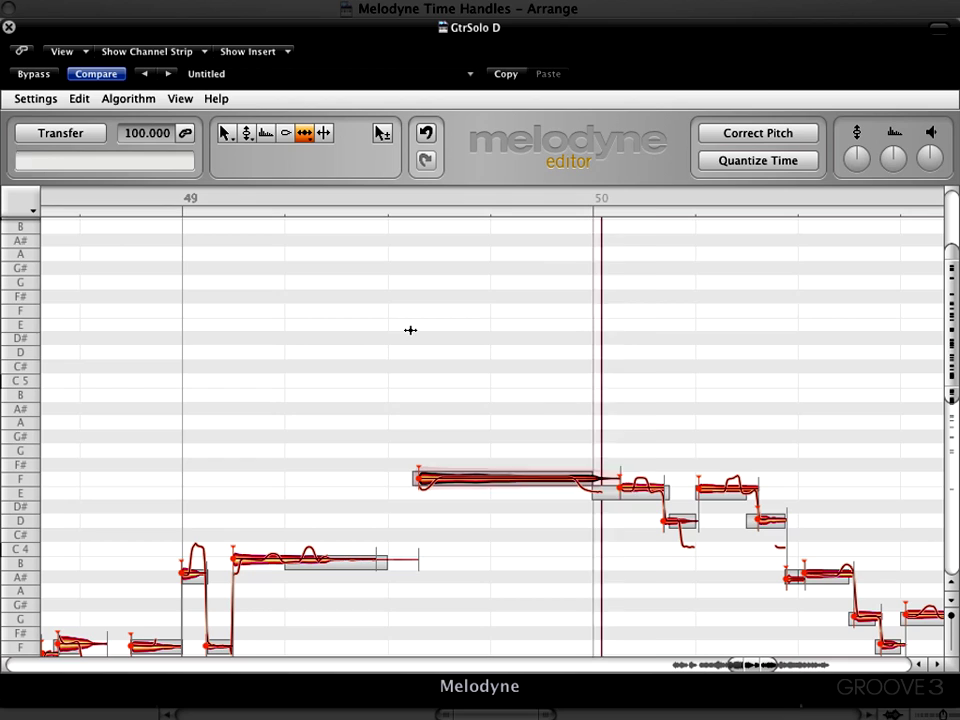
- Drag a time handle inside the long F note in bar 49 to move its closing bend, then audition it
{"action": "key", "text": "space"}
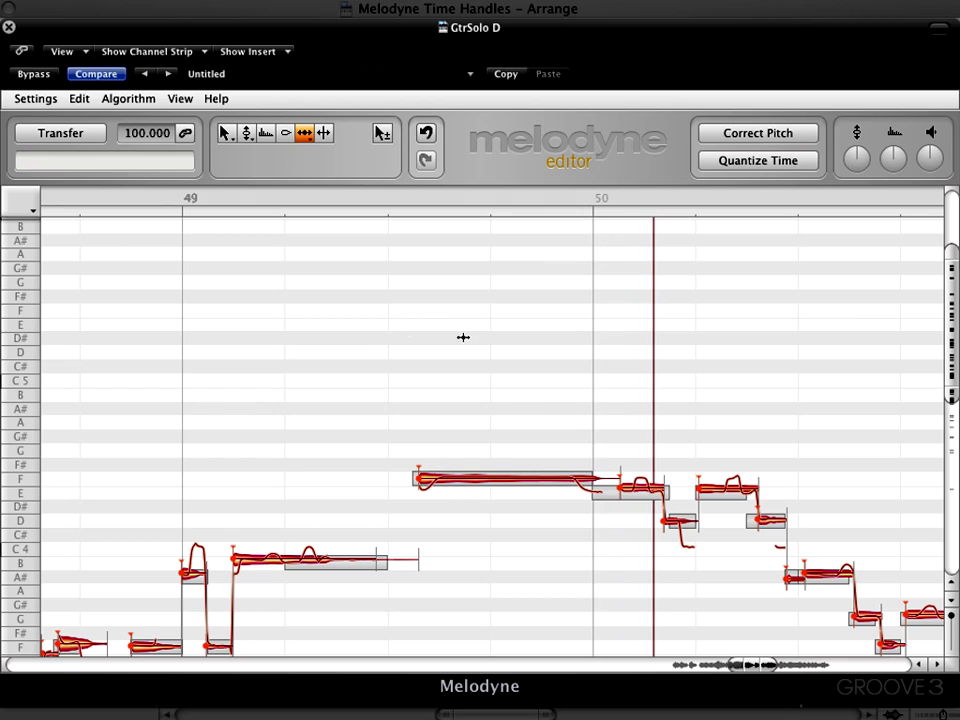
{"action": "left_click", "coordinate": [561, 480]}
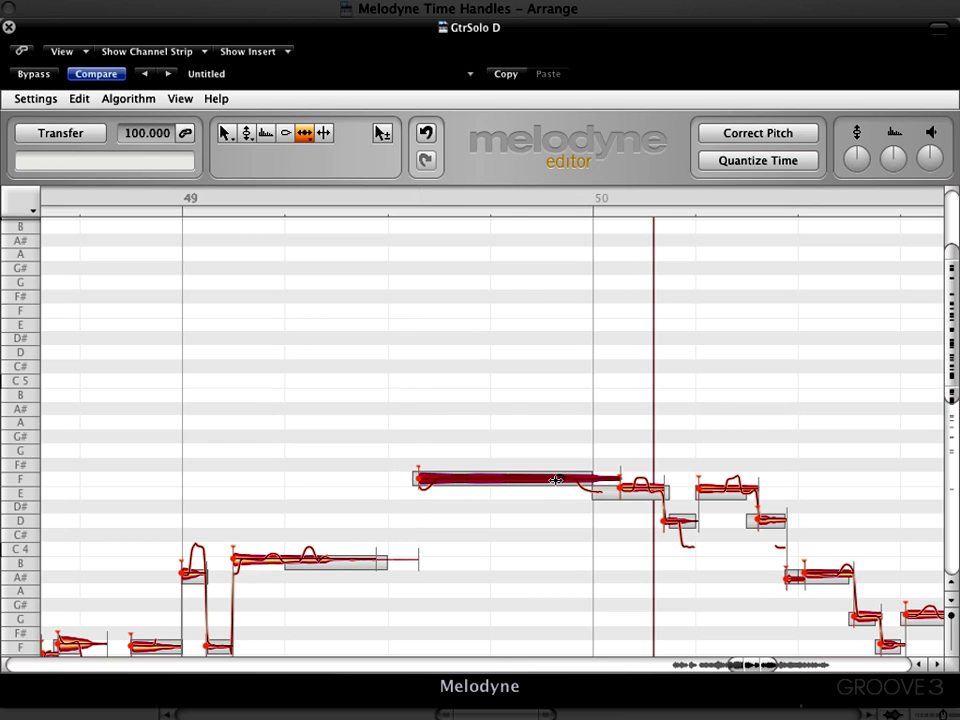
{"action": "left_click_drag", "start_coordinate": [556, 480], "coordinate": [510, 476]}
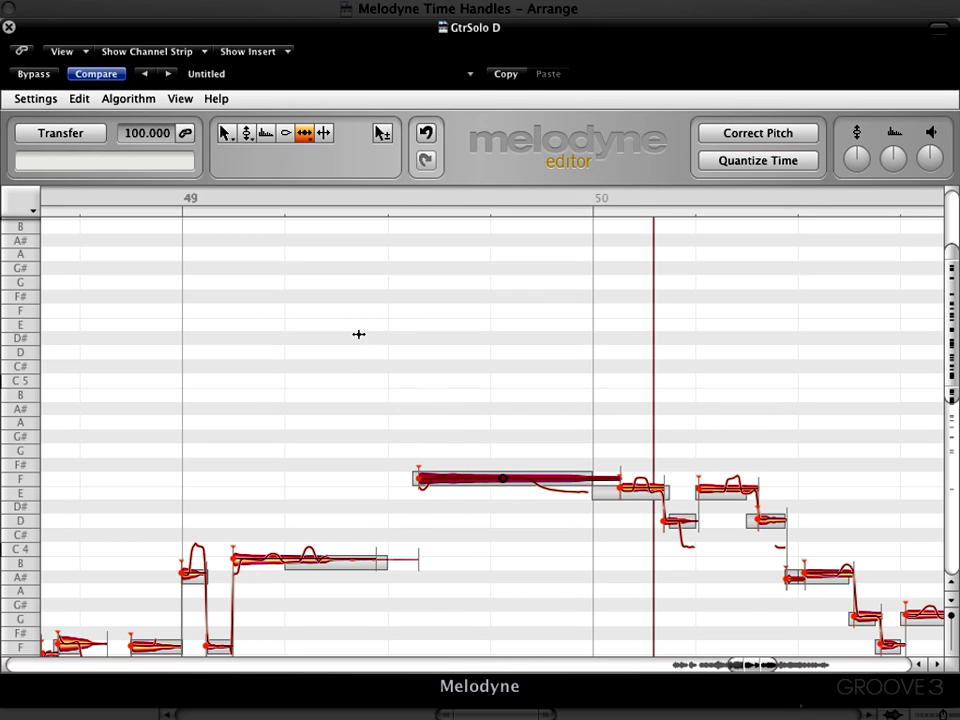
{"action": "key", "text": "space"}
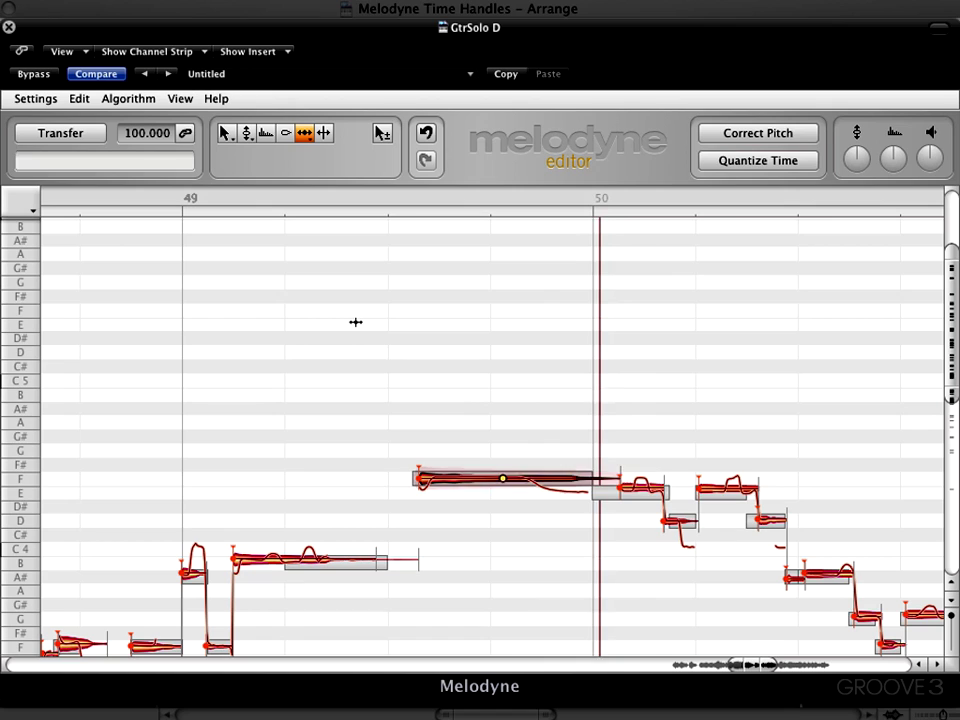
{"action": "left_click", "coordinate": [505, 480]}
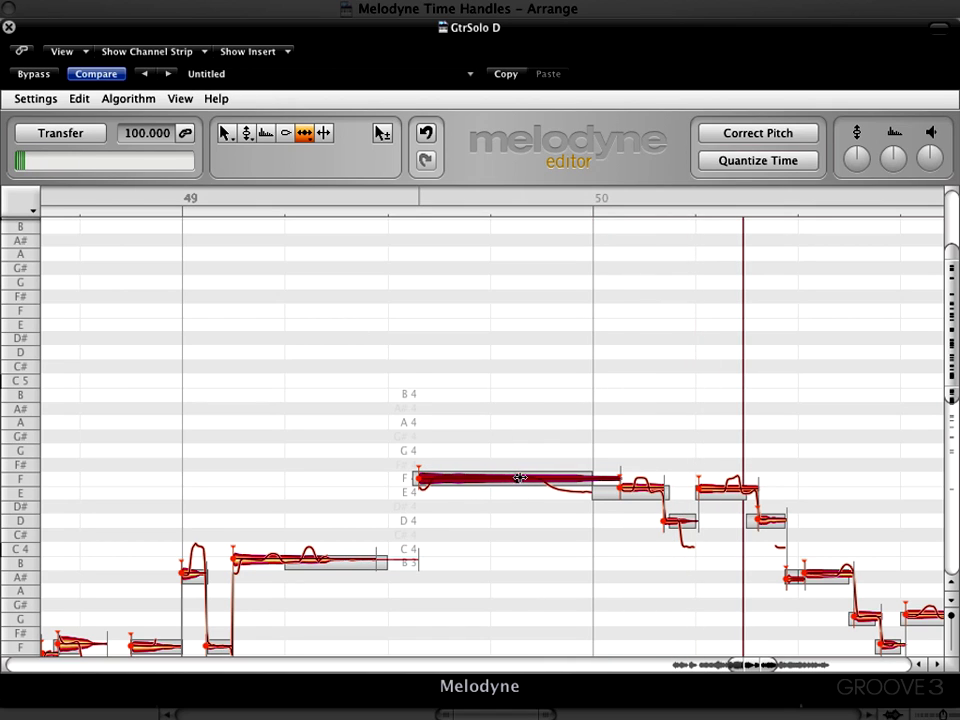
{"action": "key", "text": "space"}
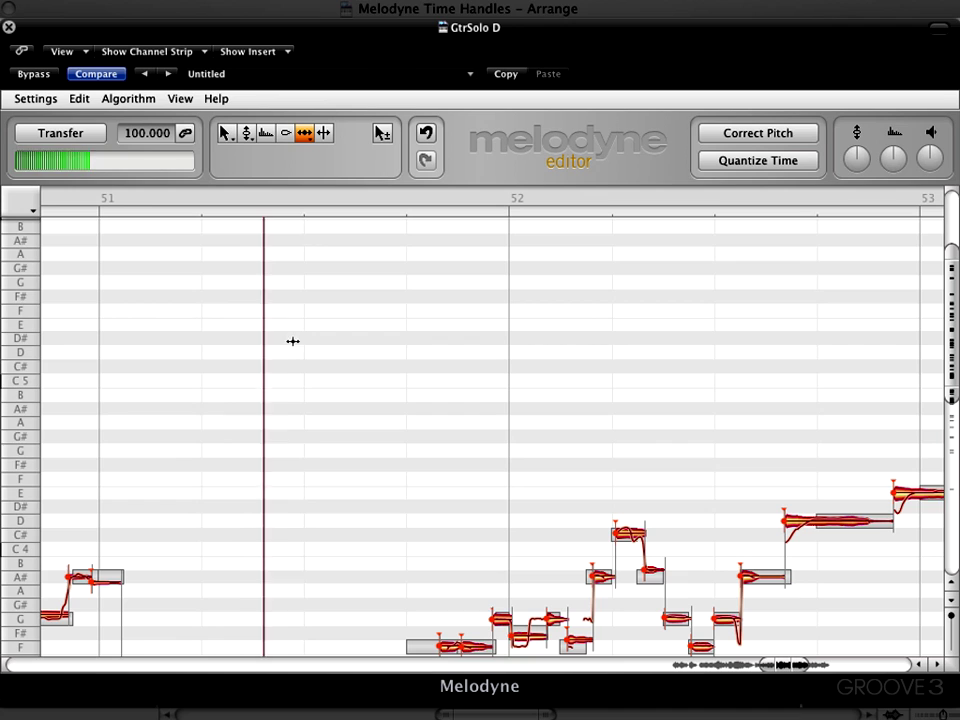
- Scroll down and add a time handle to the D3 note
{"action": "scroll", "coordinate": [300, 425], "scroll_direction": "down", "scroll_amount": 5}
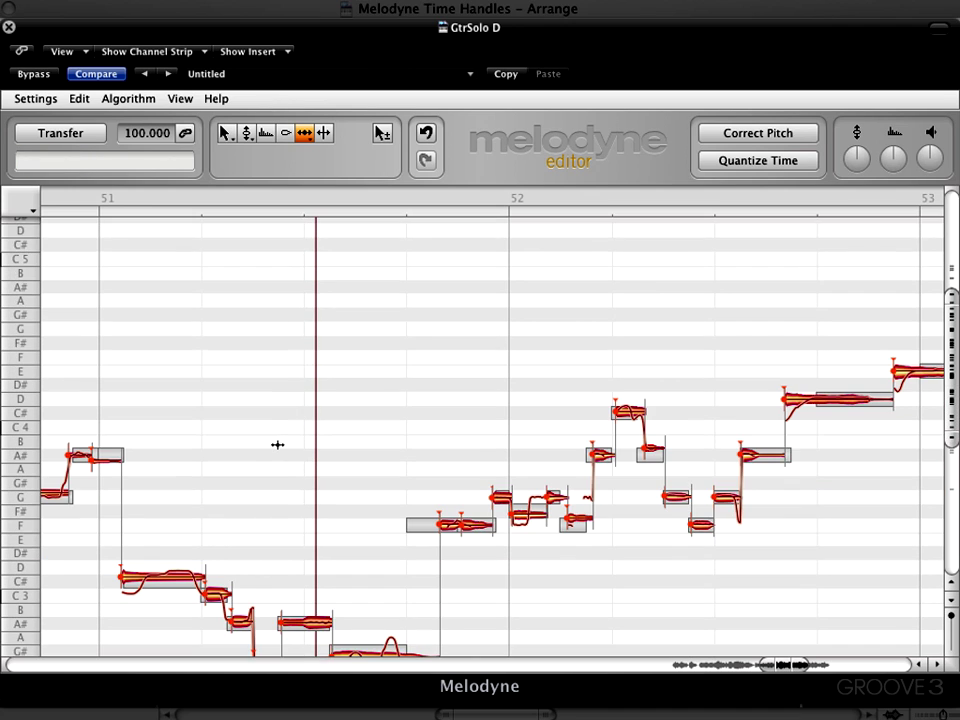
{"action": "scroll", "coordinate": [276, 449], "scroll_direction": "down", "scroll_amount": 2}
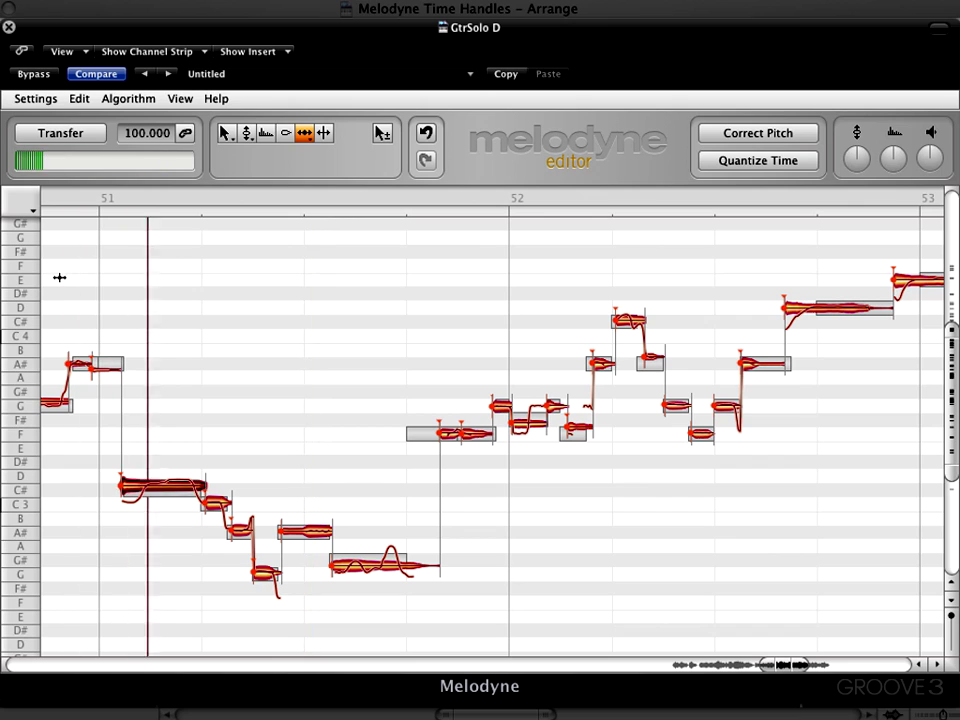
{"action": "left_click", "coordinate": [199, 488]}
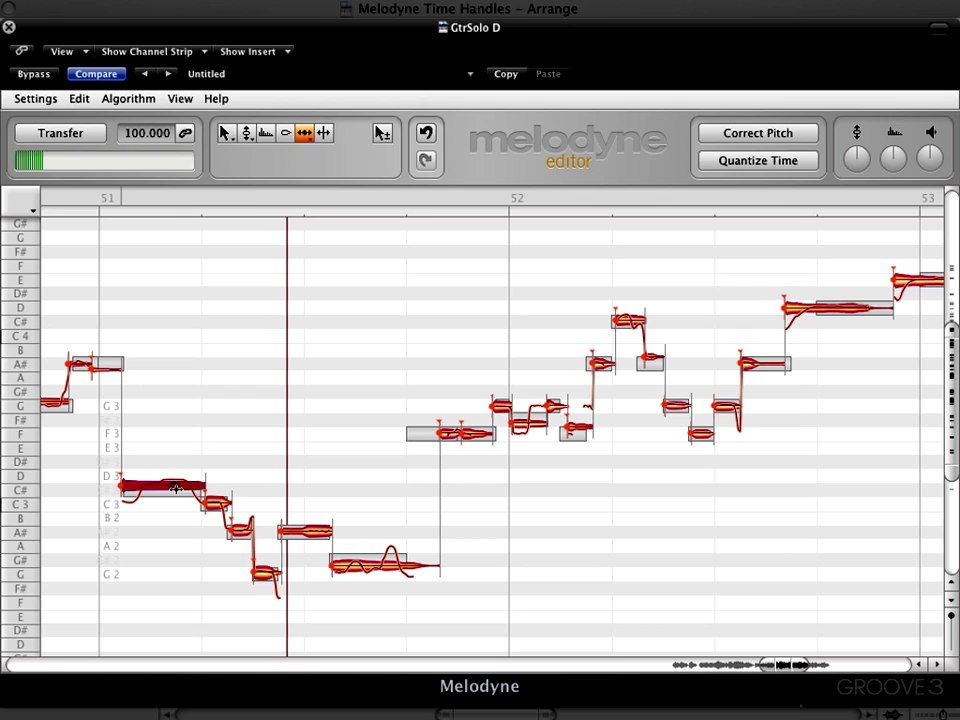
{"action": "left_click", "coordinate": [77, 274]}
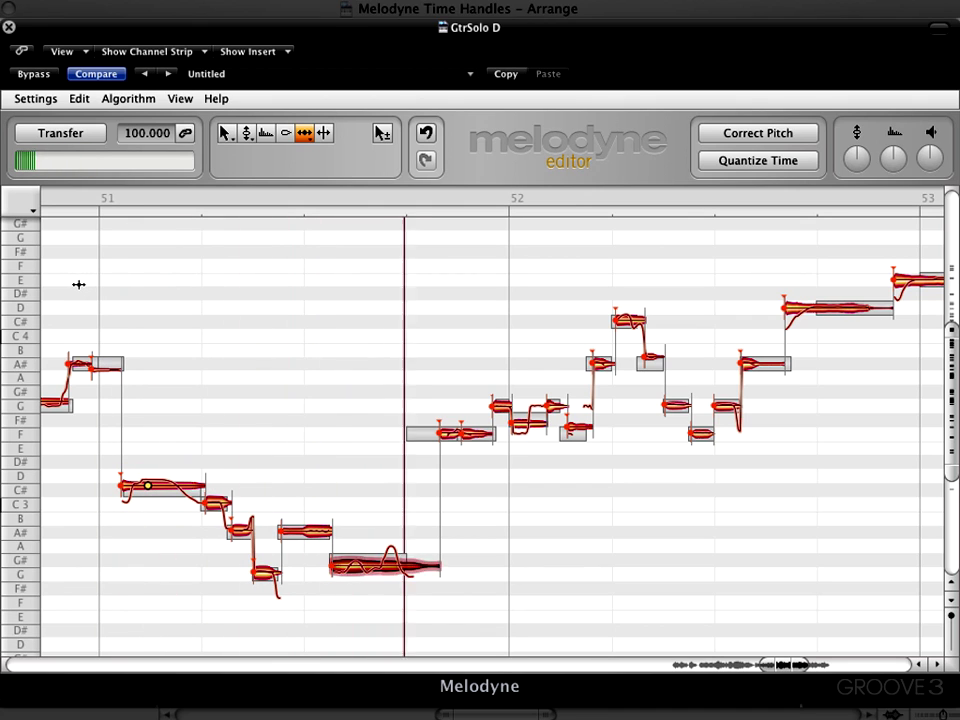
- Place two time handles inside the G# note in bar 51
{"action": "left_click", "coordinate": [387, 568]}
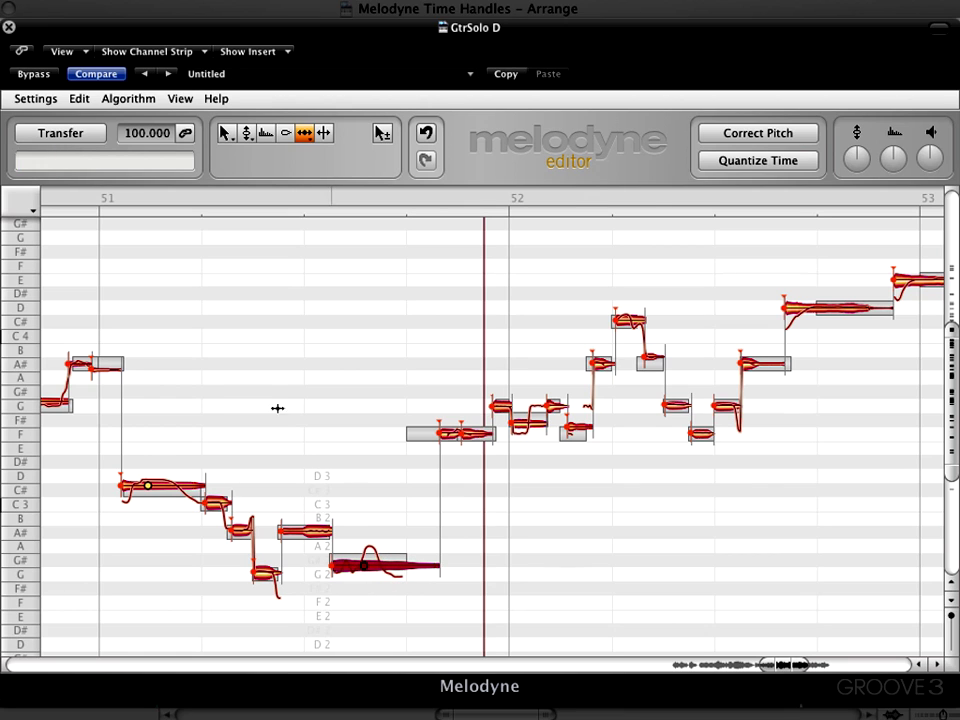
{"action": "double_click", "coordinate": [256, 360]}
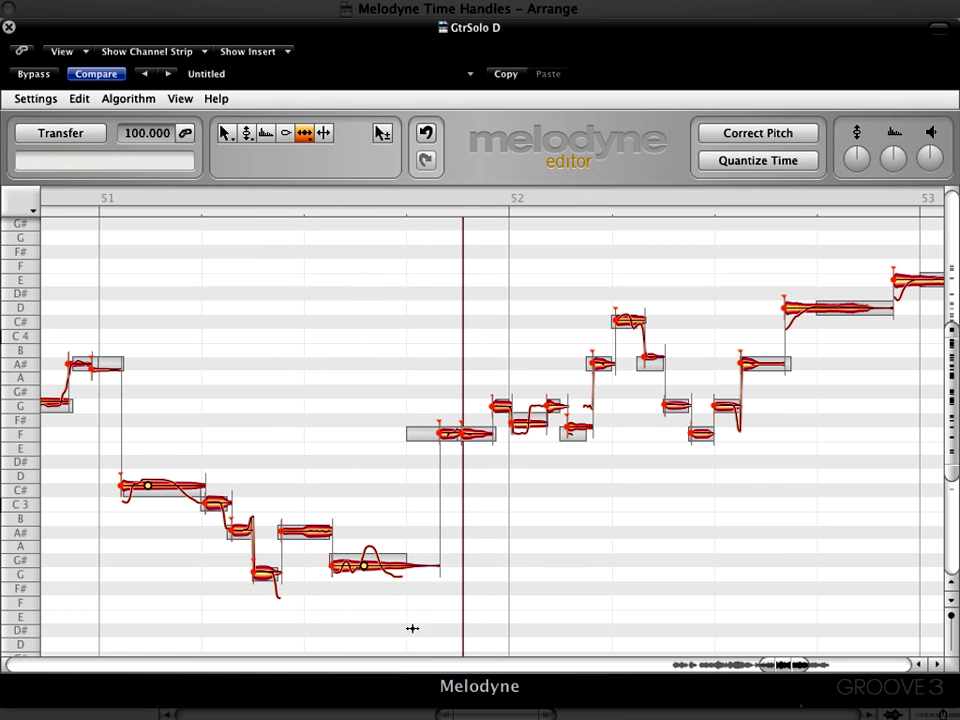
{"action": "left_click", "coordinate": [366, 567]}
{"action": "double_click", "coordinate": [235, 352]}
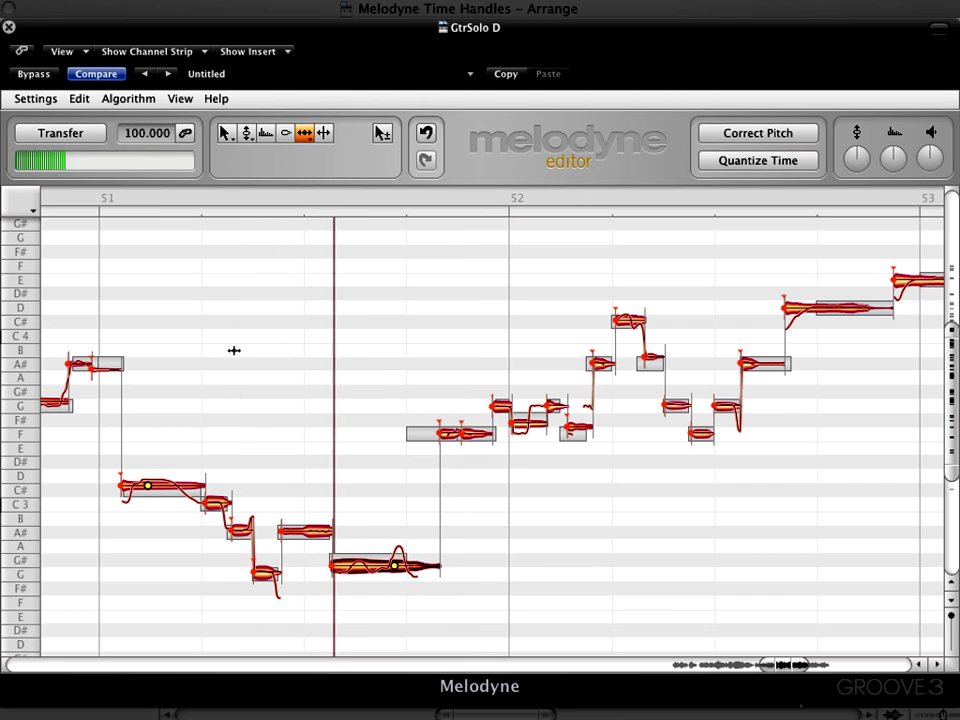
{"action": "left_click", "coordinate": [394, 566]}
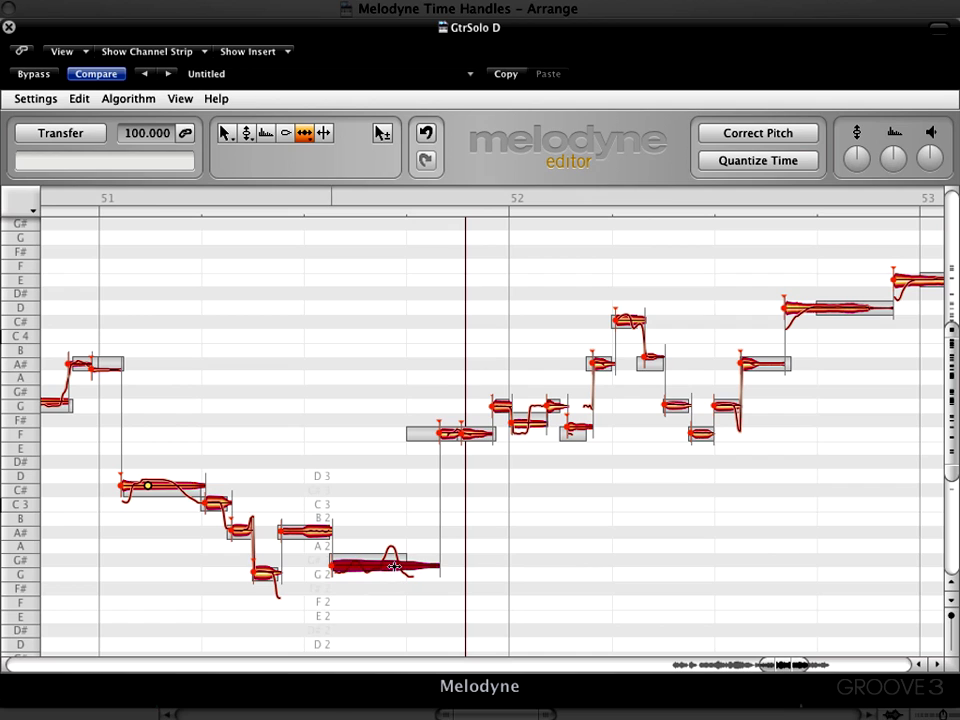
- Remove the G# note's time handles via Edit > Reset Specific Edits > Time > Remove Time Handles
{"action": "left_click", "coordinate": [78, 99]}
{"action": "mouse_move", "coordinate": [116, 222]}
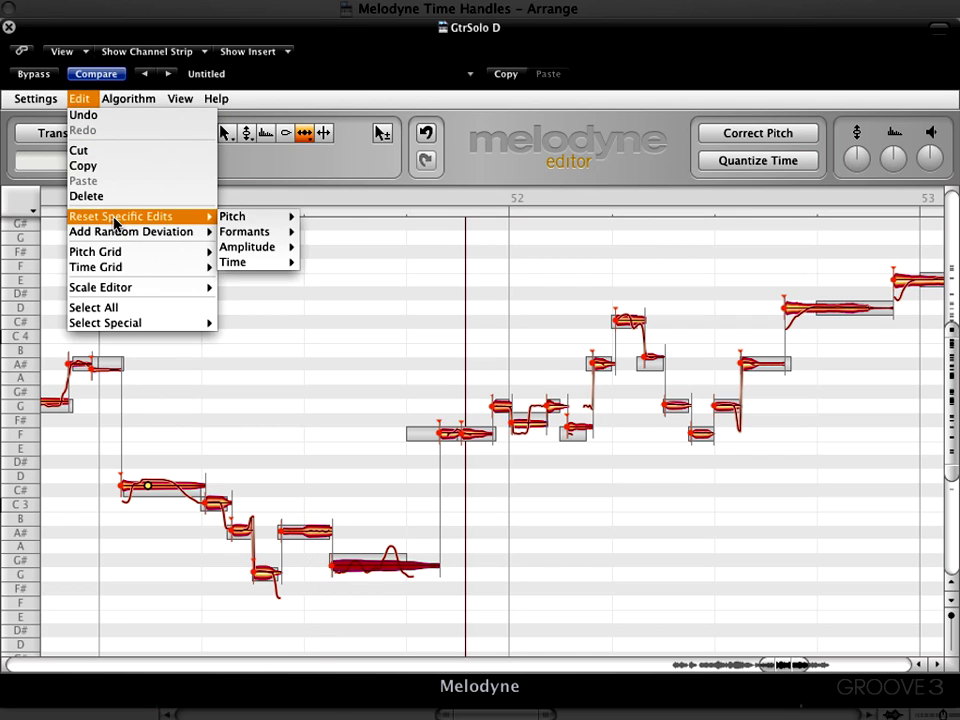
{"action": "mouse_move", "coordinate": [242, 264]}
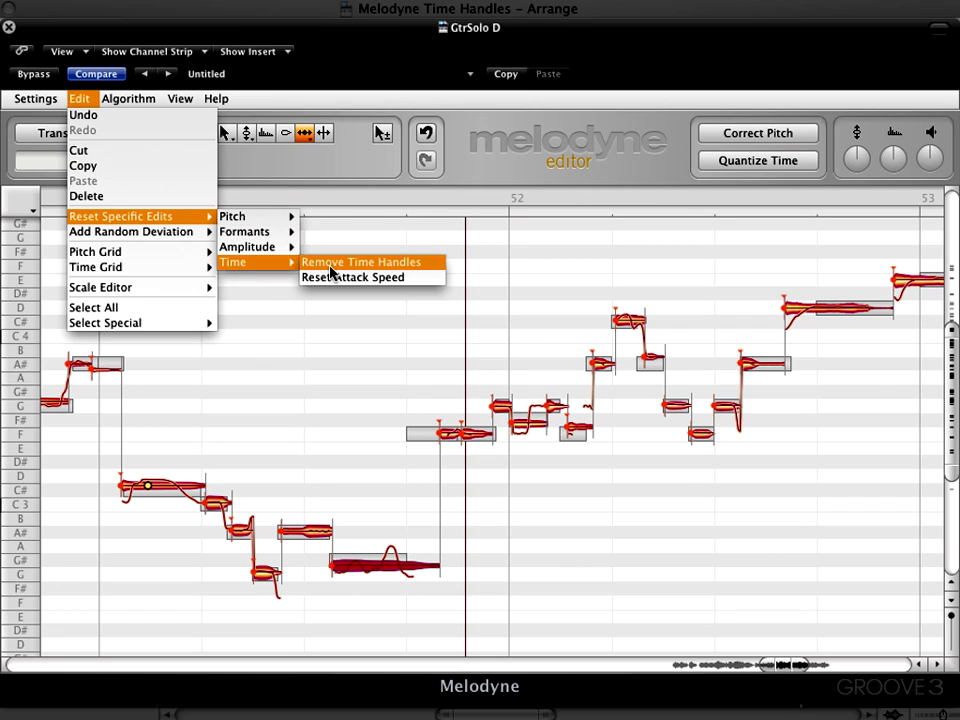
{"action": "left_click", "coordinate": [345, 453]}
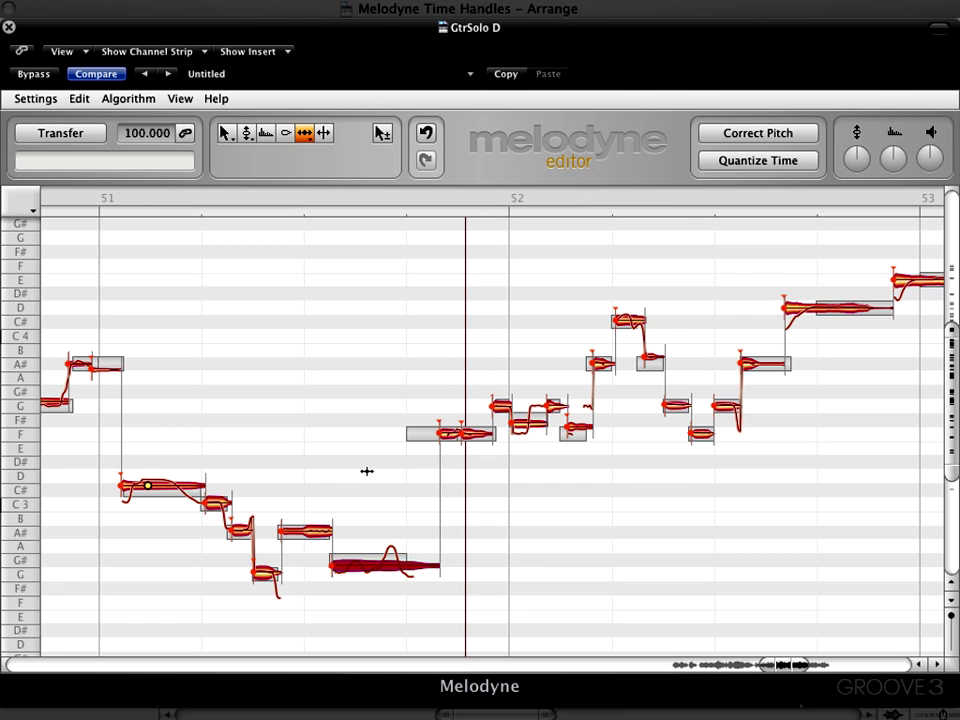
- Check the right-click tool menu, keeping the Time-Handle tool active
{"action": "right_click", "coordinate": [346, 371]}
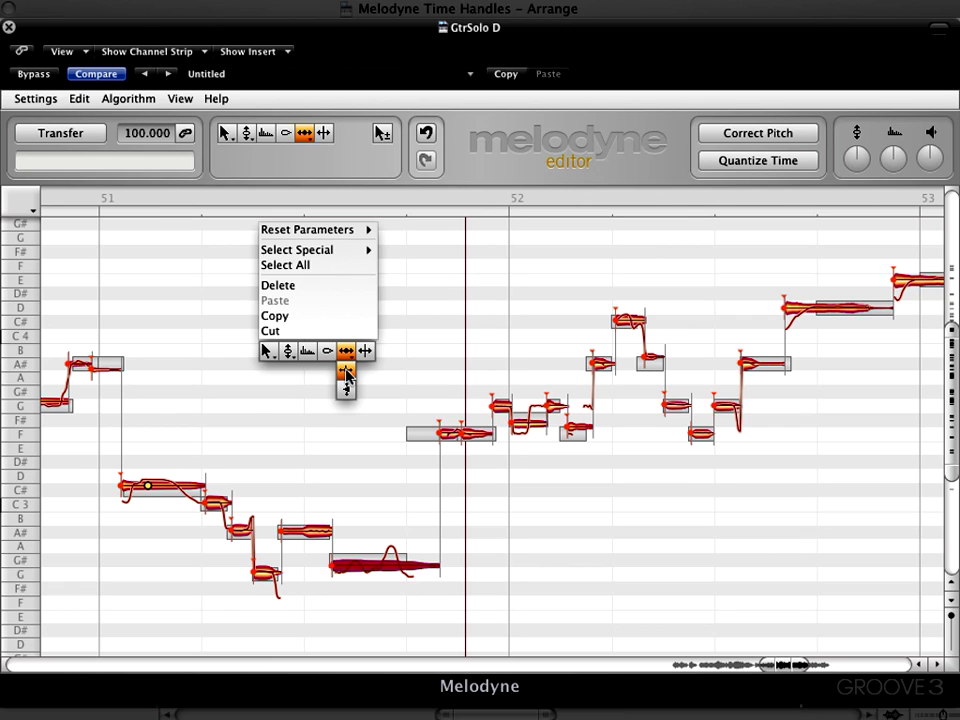
{"action": "mouse_move", "coordinate": [330, 231]}
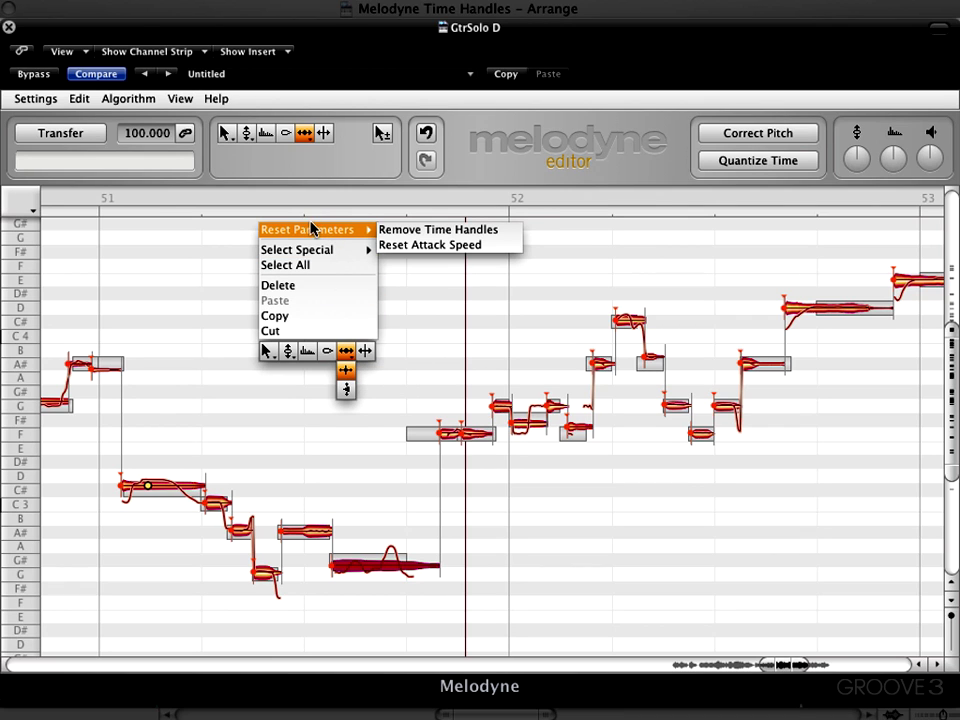
{"action": "left_click", "coordinate": [344, 370]}
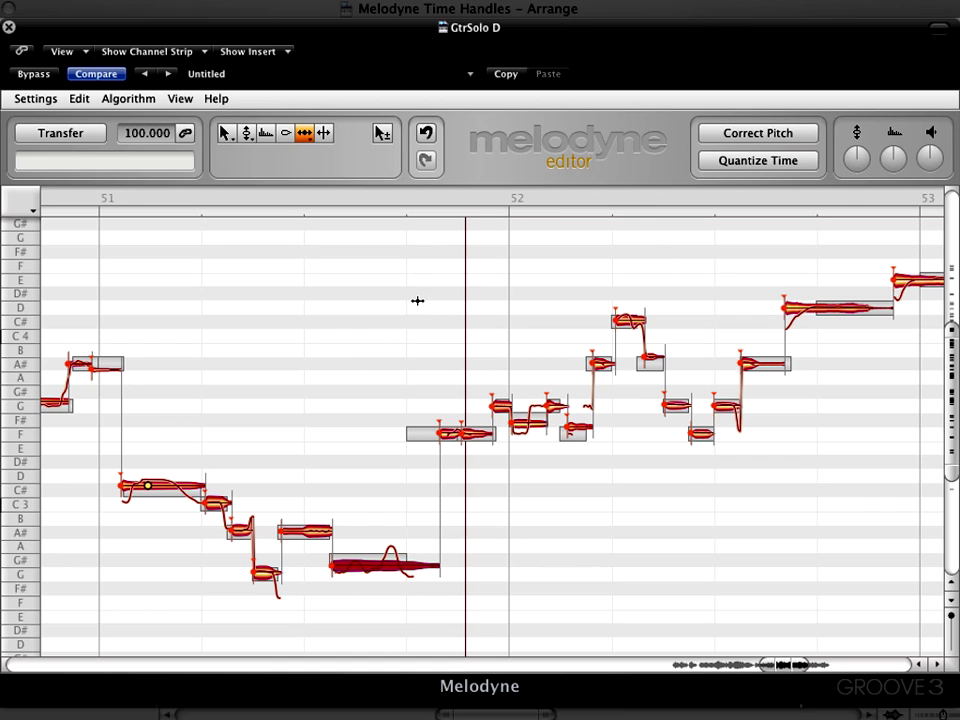
- Play the passage, then add time handles inside the sustained G note just after bar 54
{"action": "key", "text": "space"}
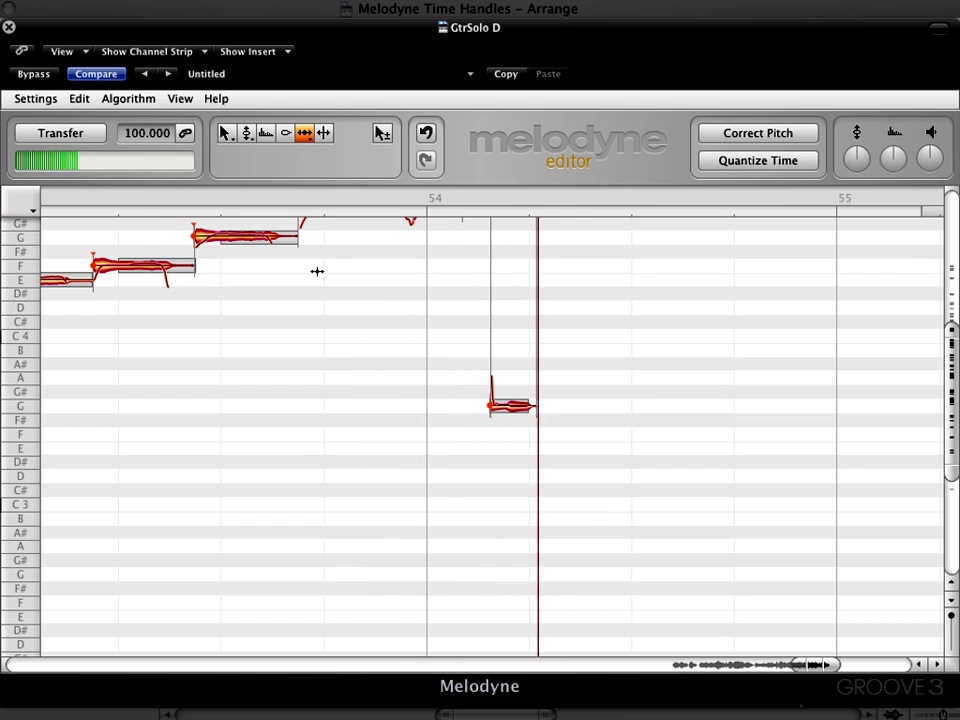
{"action": "scroll", "coordinate": [701, 345], "scroll_direction": "up", "scroll_amount": 5}
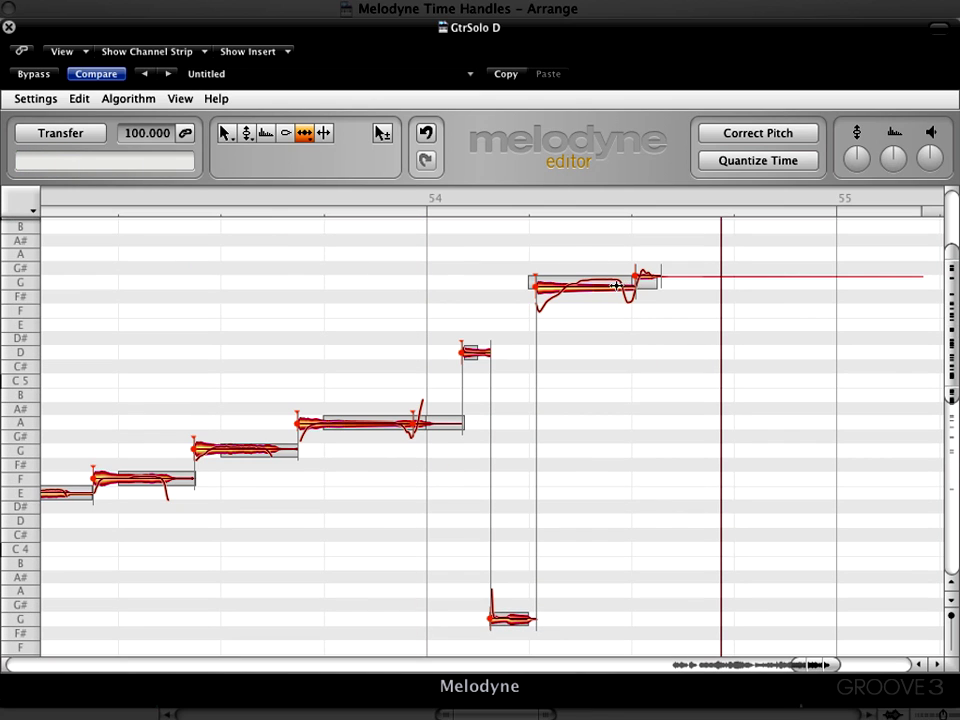
{"action": "left_click", "coordinate": [622, 289]}
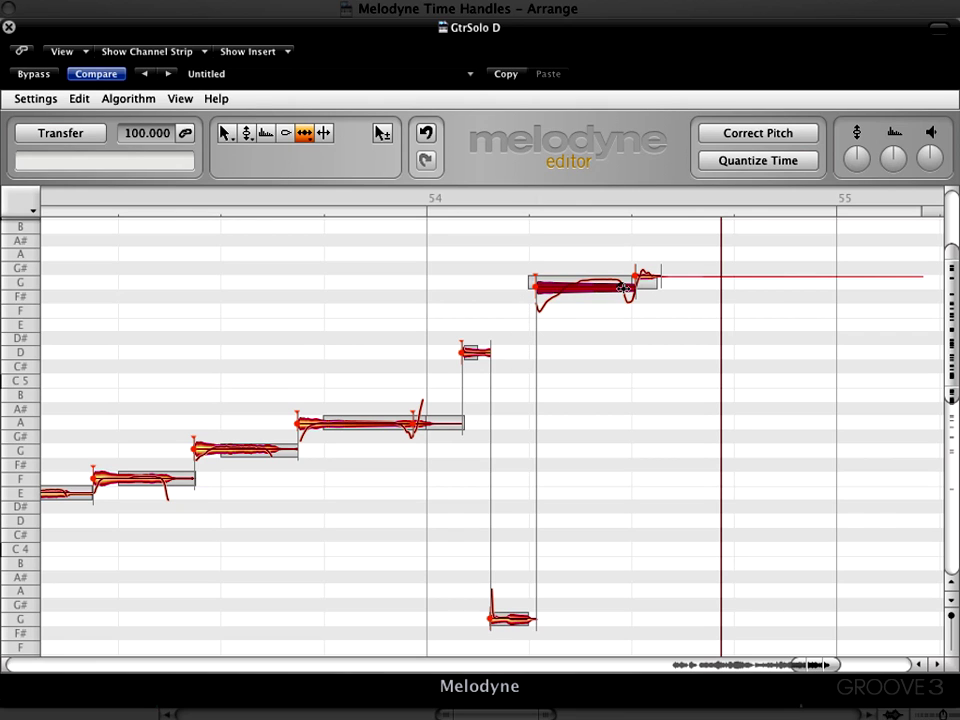
{"action": "double_click", "coordinate": [477, 237]}
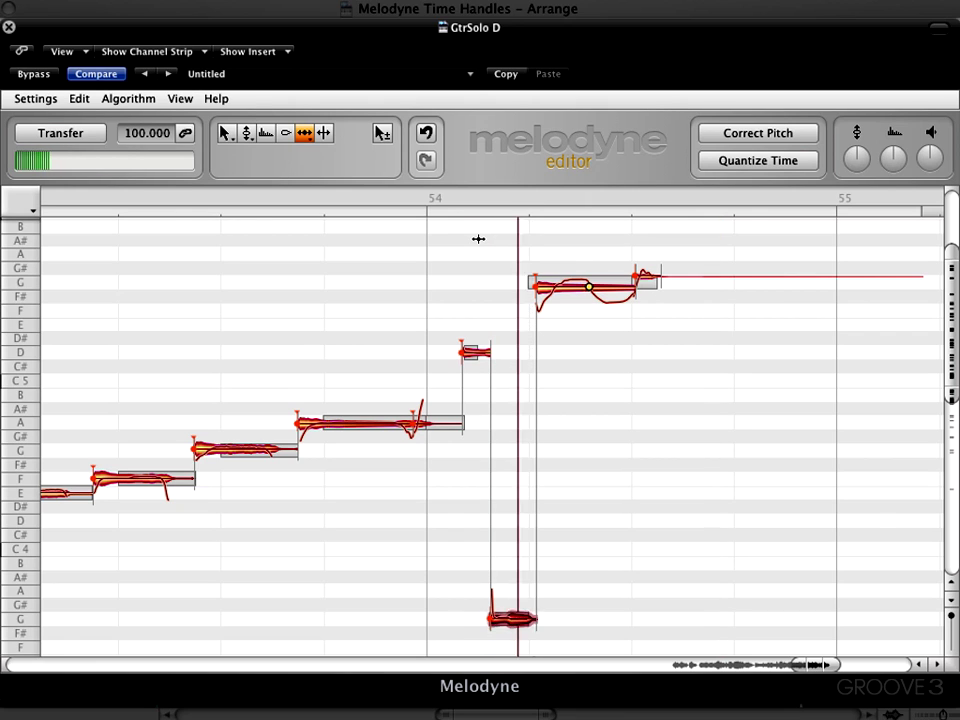
{"action": "left_click", "coordinate": [592, 287]}
{"action": "double_click", "coordinate": [444, 245]}
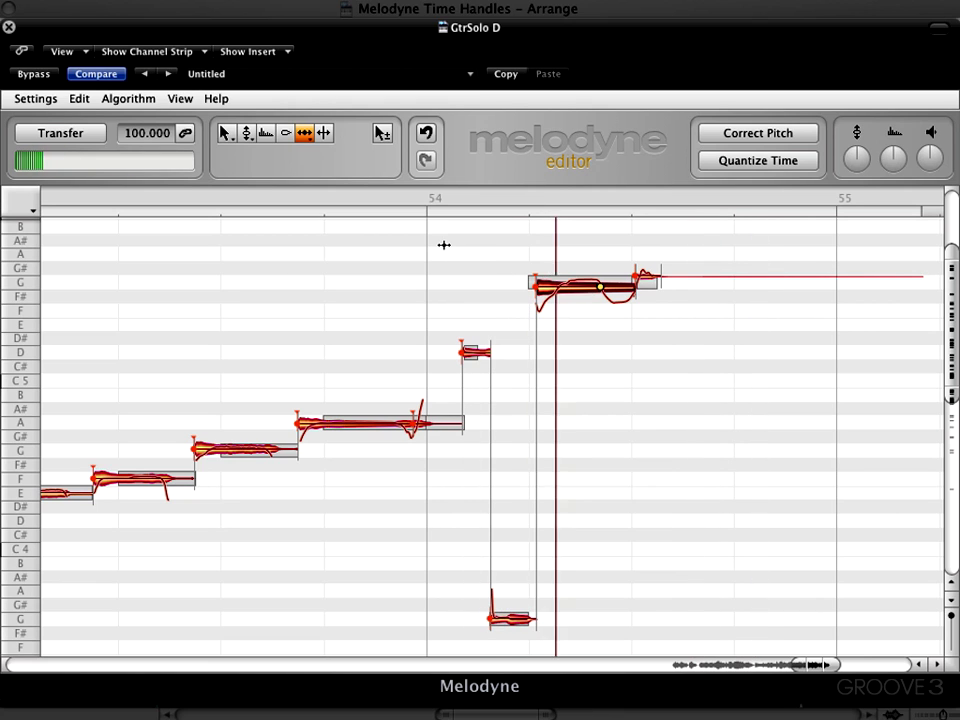
{"action": "left_click", "coordinate": [444, 245]}
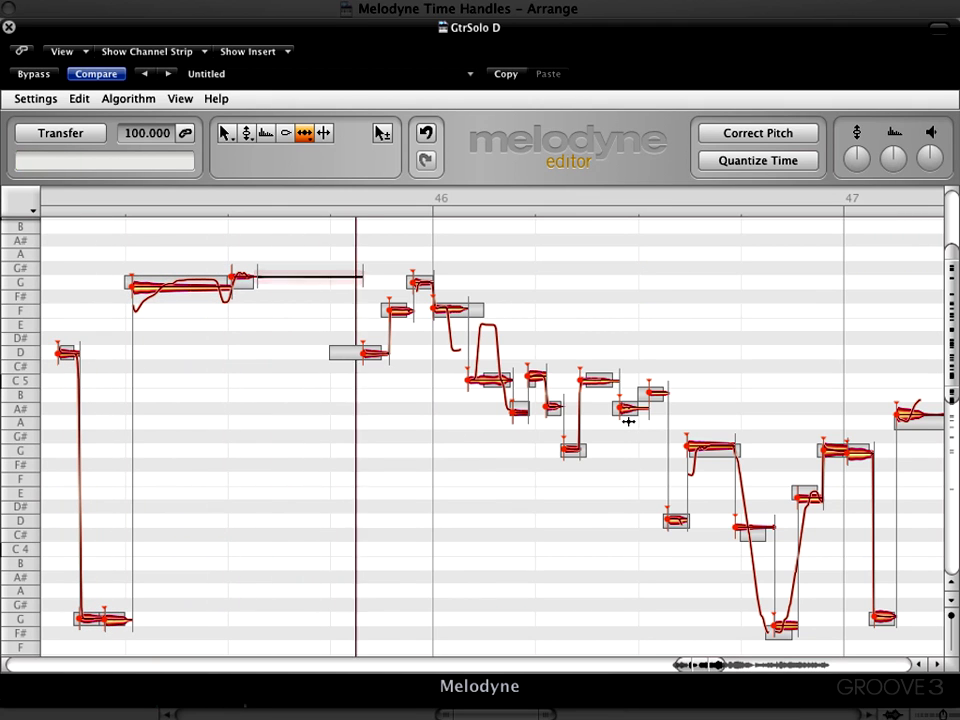
- Drag a time handle in the G note before bar 46 to reshape its bend, then play it back
{"action": "left_click", "coordinate": [214, 285]}
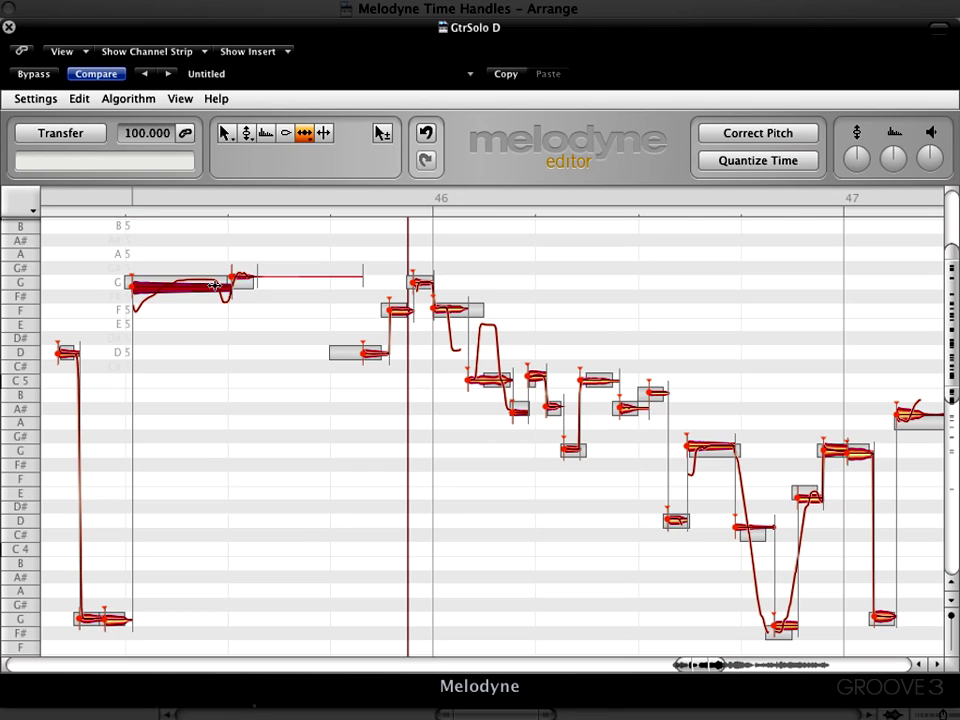
{"action": "left_click_drag", "start_coordinate": [214, 285], "coordinate": [212, 284]}
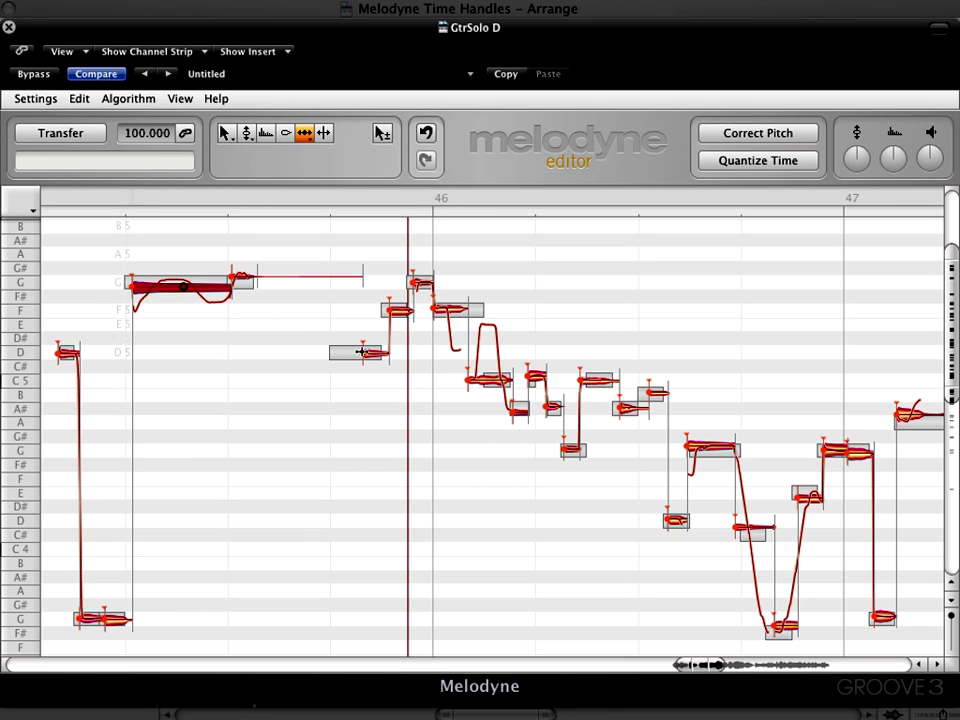
{"action": "key", "text": "space"}
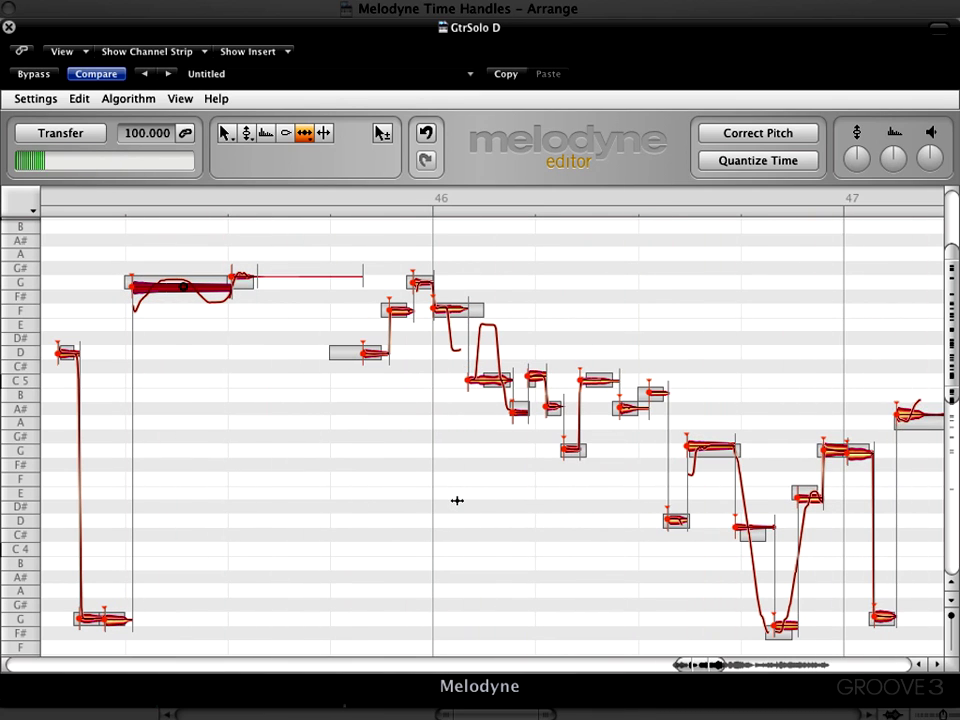
{"action": "key", "text": "space"}
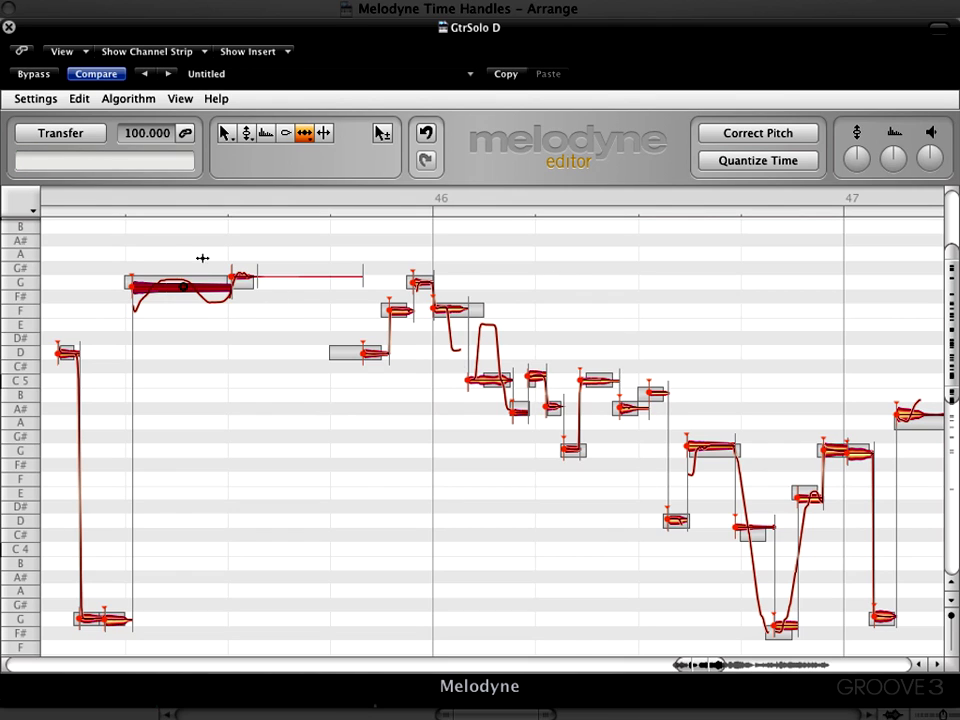
{"action": "left_click", "coordinate": [177, 244]}
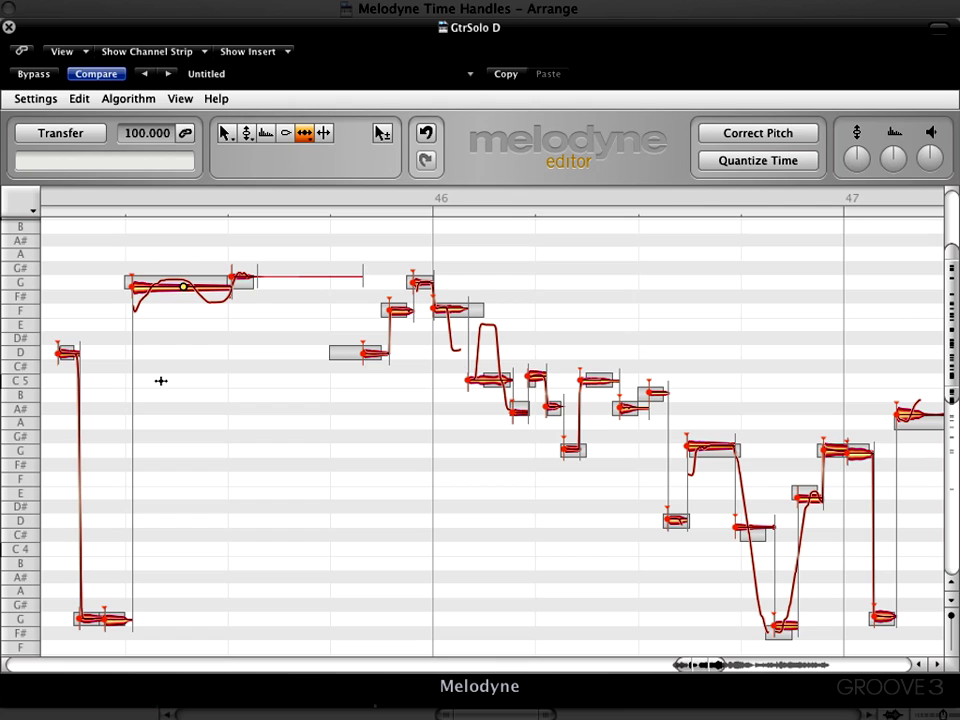
{"action": "key", "text": "space"}
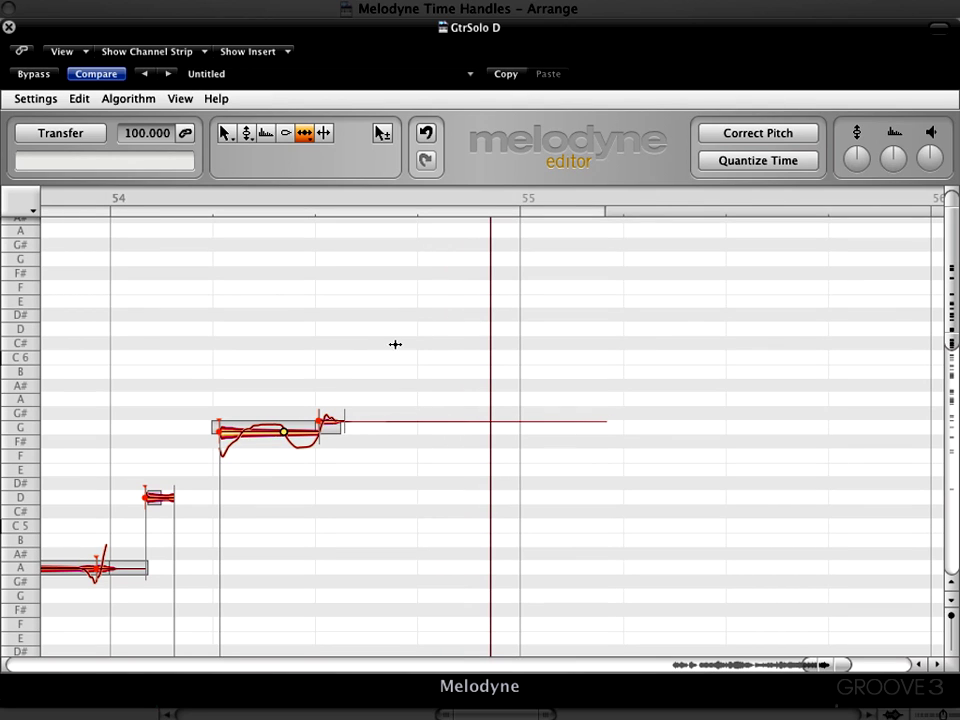
- Scroll back to bars 47–48 and play the notes there
{"action": "key", "text": "space"}
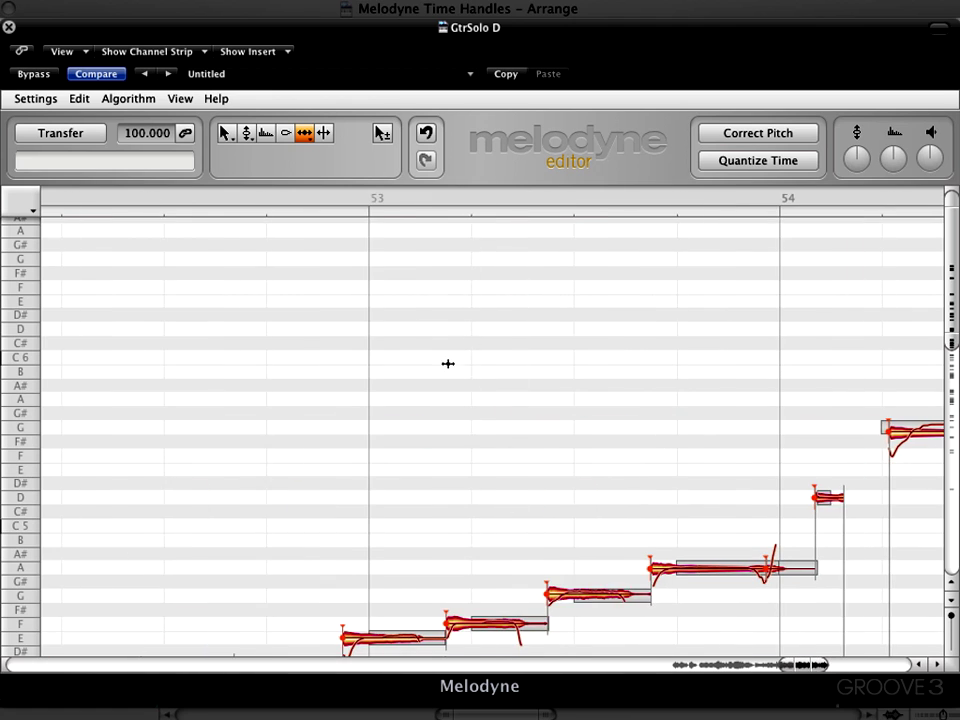
{"action": "scroll", "coordinate": [440, 362], "scroll_direction": "left", "scroll_amount": 5}
{"action": "scroll", "coordinate": [399, 370], "scroll_direction": "left", "scroll_amount": 12}
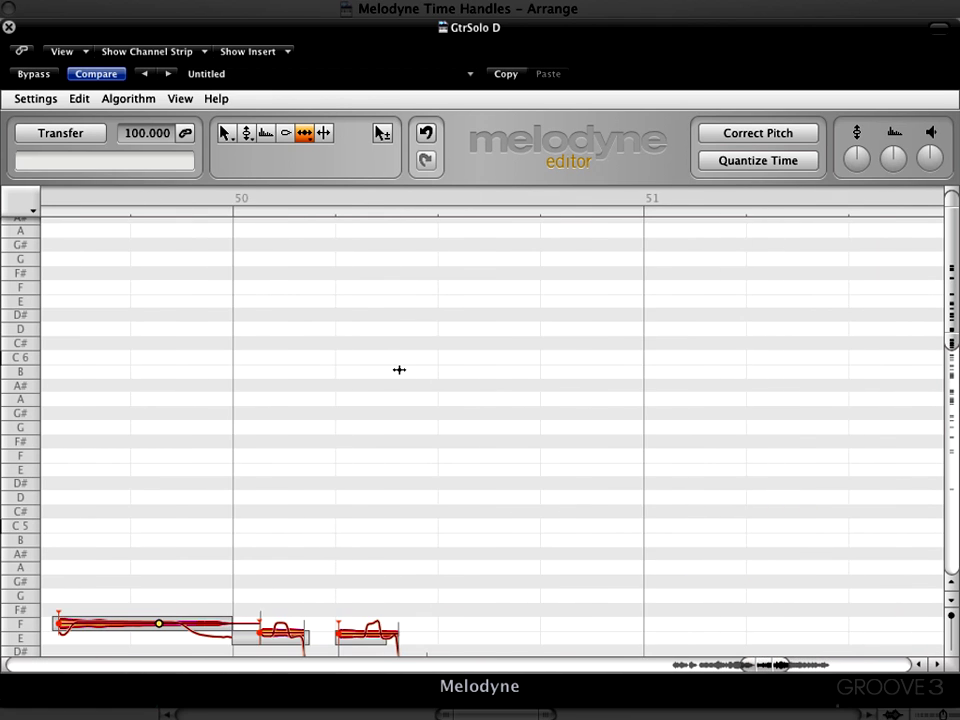
{"action": "scroll", "coordinate": [399, 370], "scroll_direction": "left", "scroll_amount": 8}
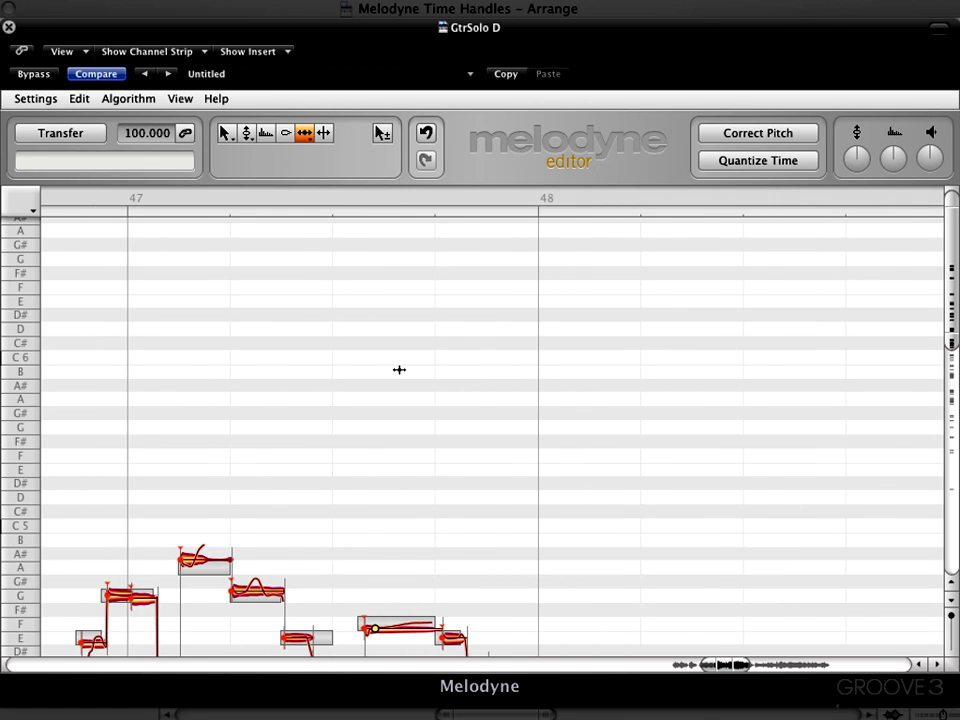
{"action": "scroll", "coordinate": [399, 370], "scroll_direction": "down", "scroll_amount": 10}
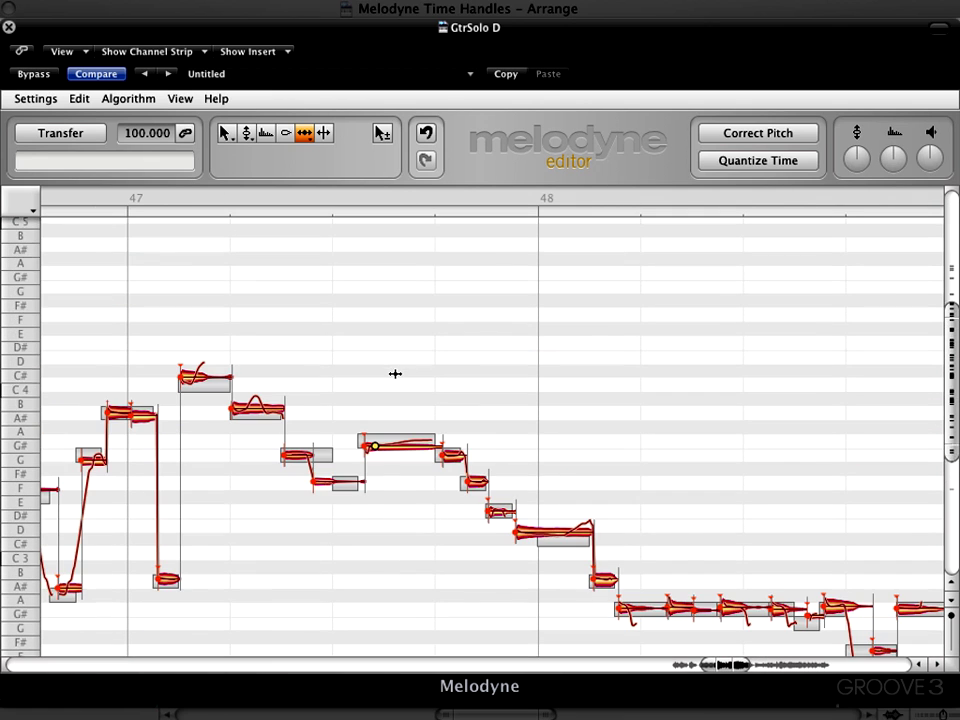
{"action": "key", "text": "space"}
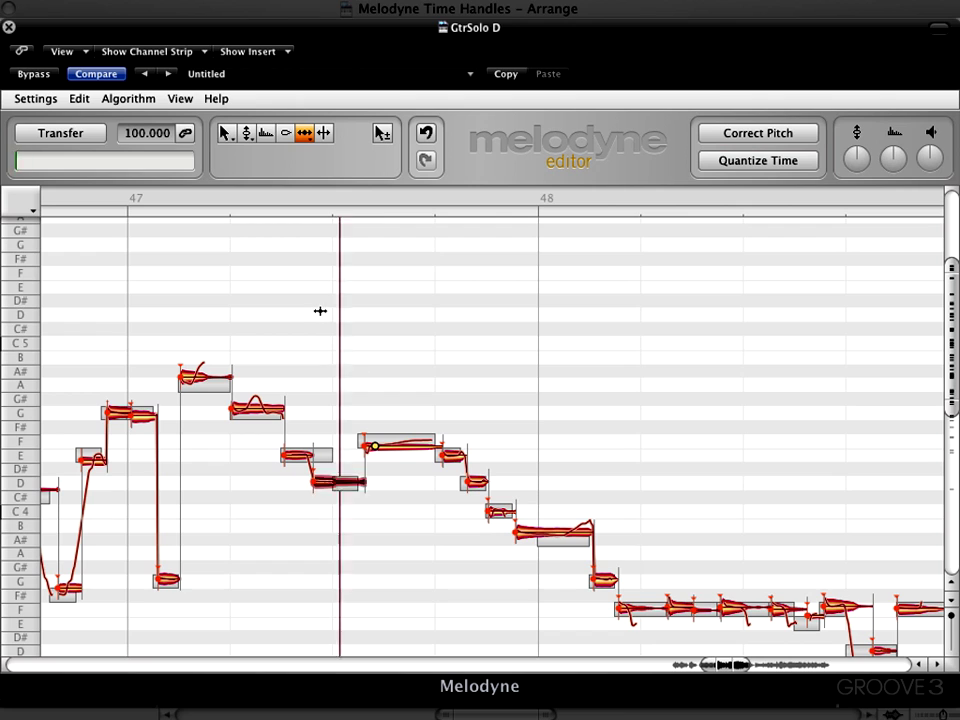
{"action": "key", "text": "space"}
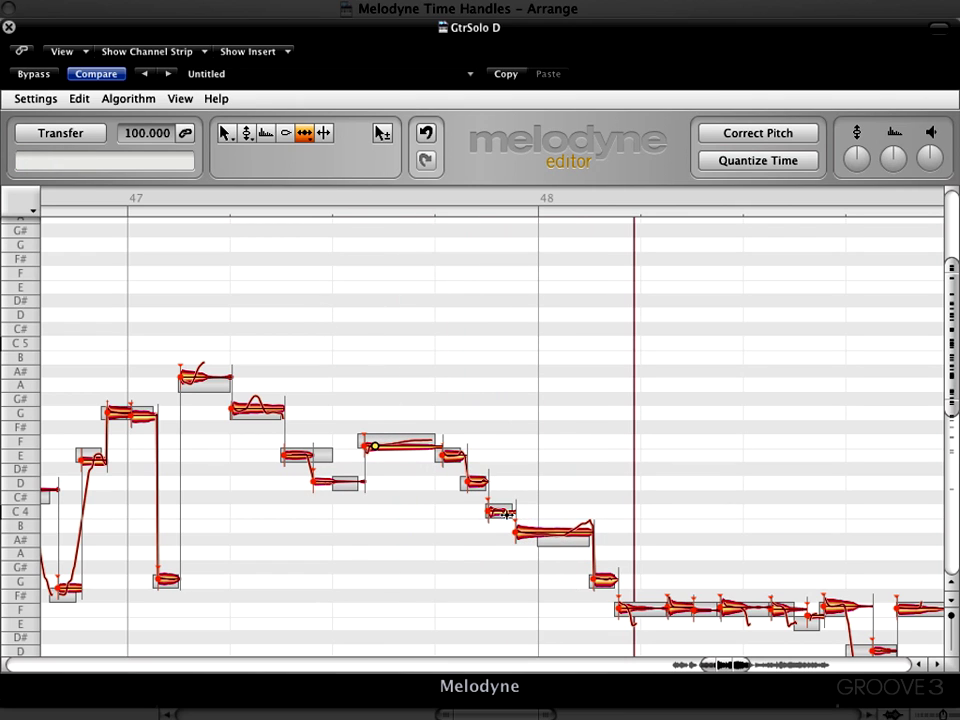
- Add time handles to the B3 note just before bar 48 and audition the reshaped bend
{"action": "left_click", "coordinate": [567, 533]}
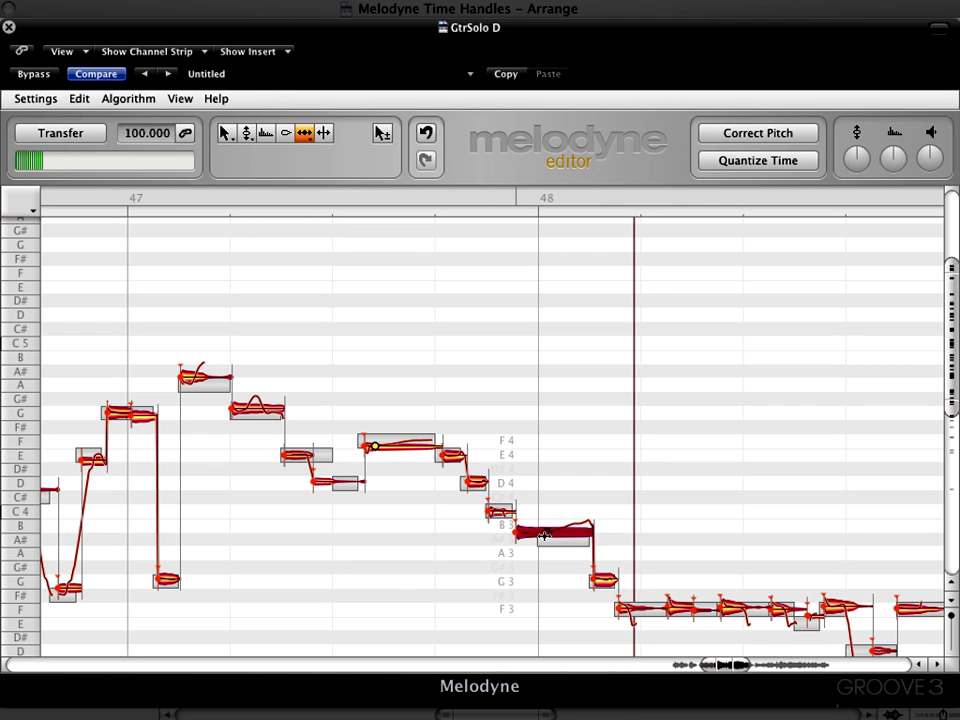
{"action": "left_click", "coordinate": [405, 503]}
{"action": "key", "text": "space"}
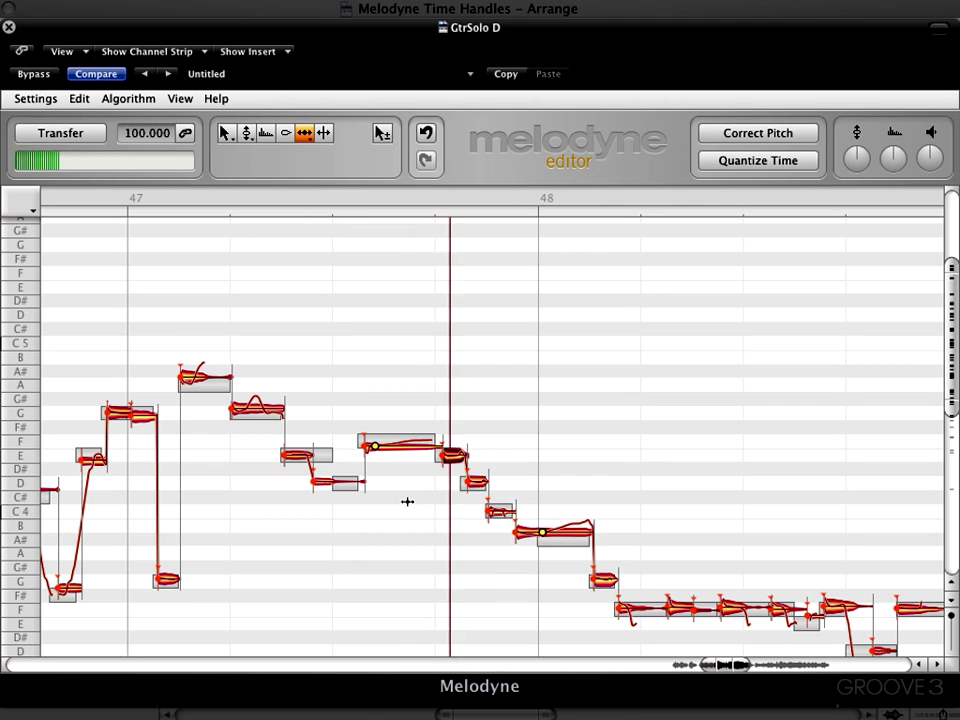
{"action": "left_click", "coordinate": [568, 534]}
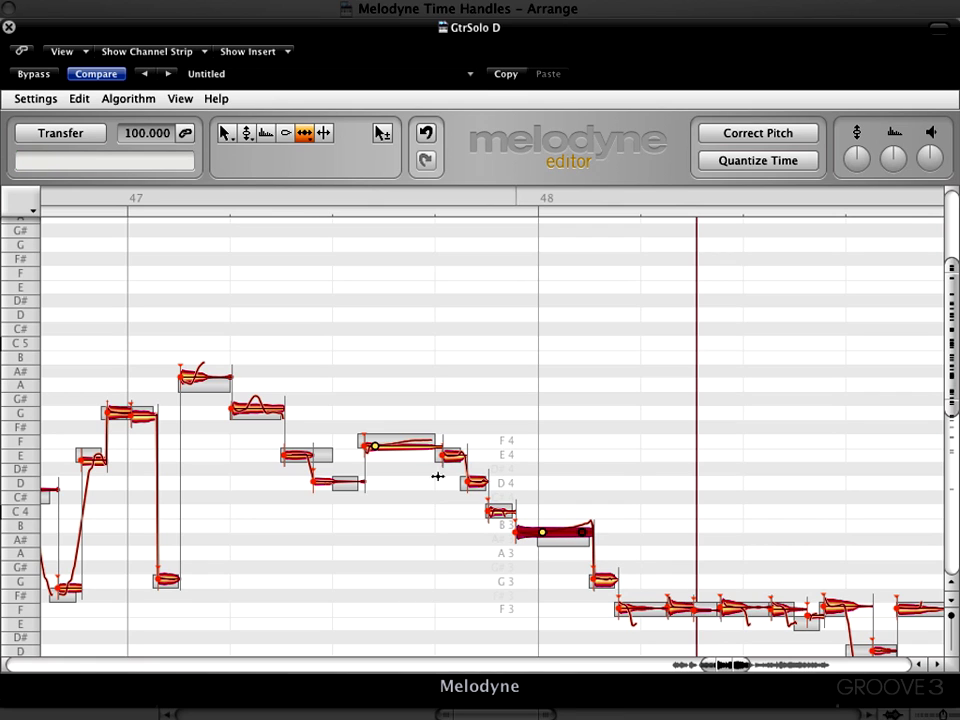
{"action": "key", "text": "Left"}
{"action": "left_click", "coordinate": [601, 542]}
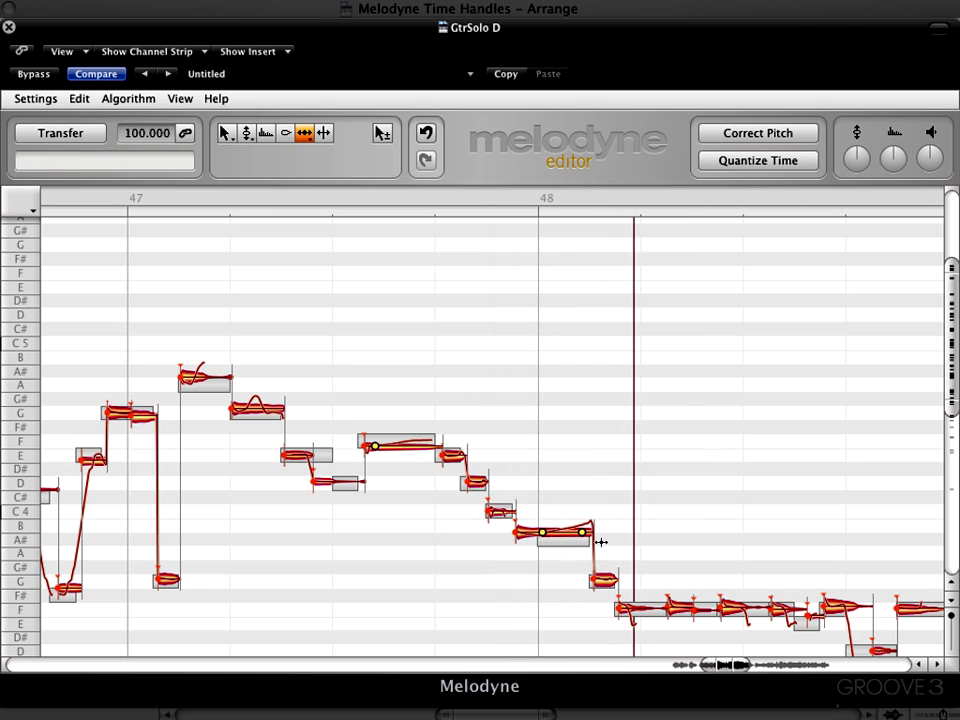
{"action": "left_click", "coordinate": [583, 533]}
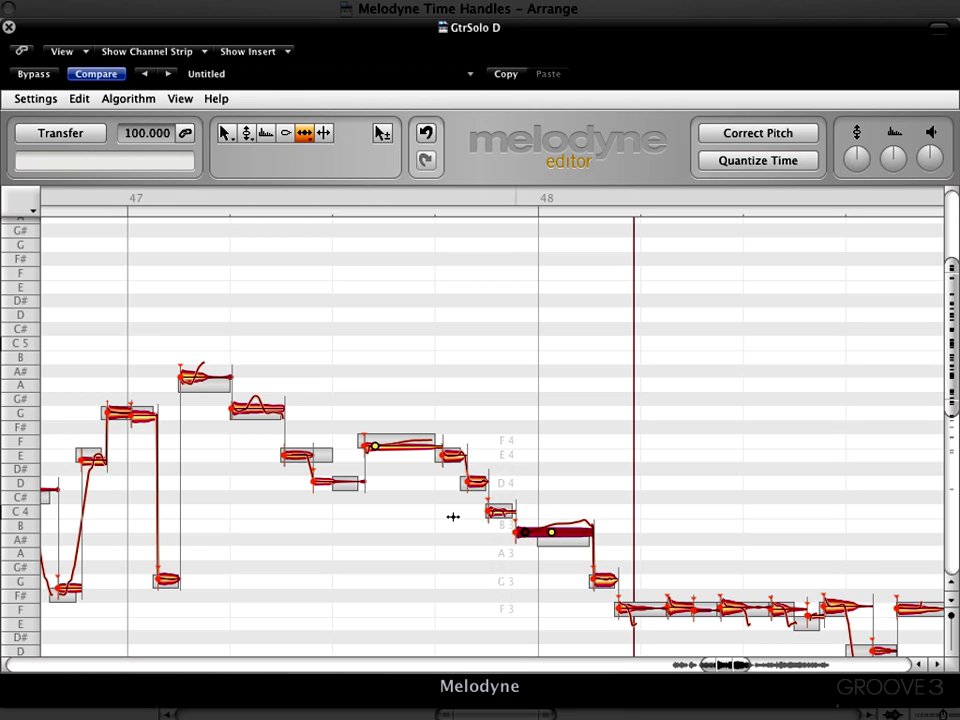
{"action": "key", "text": "space"}
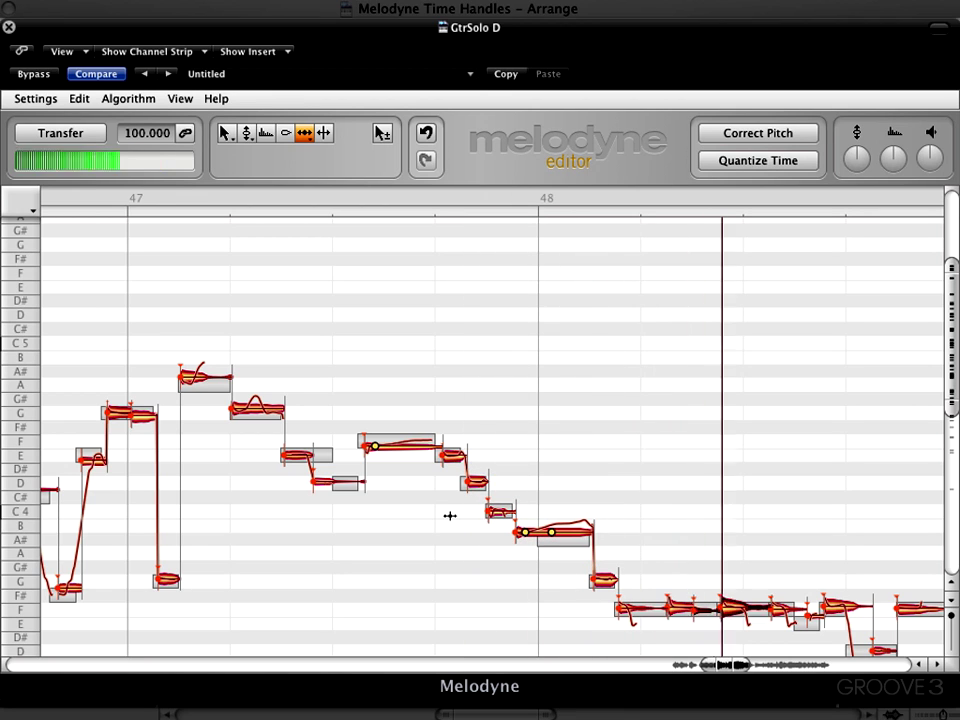
{"action": "left_click", "coordinate": [450, 514]}
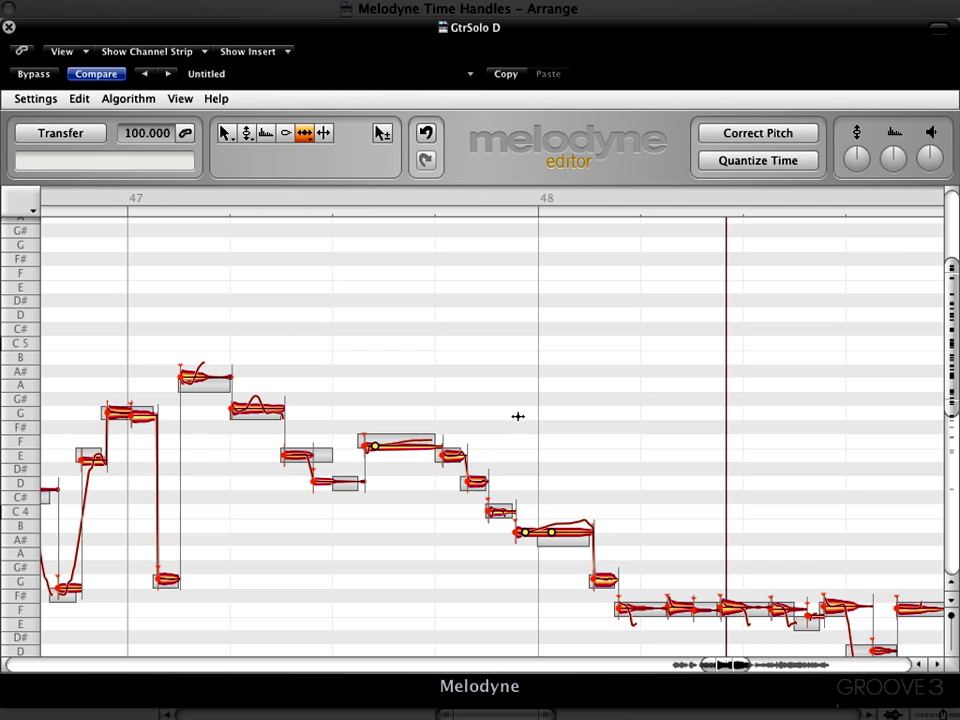